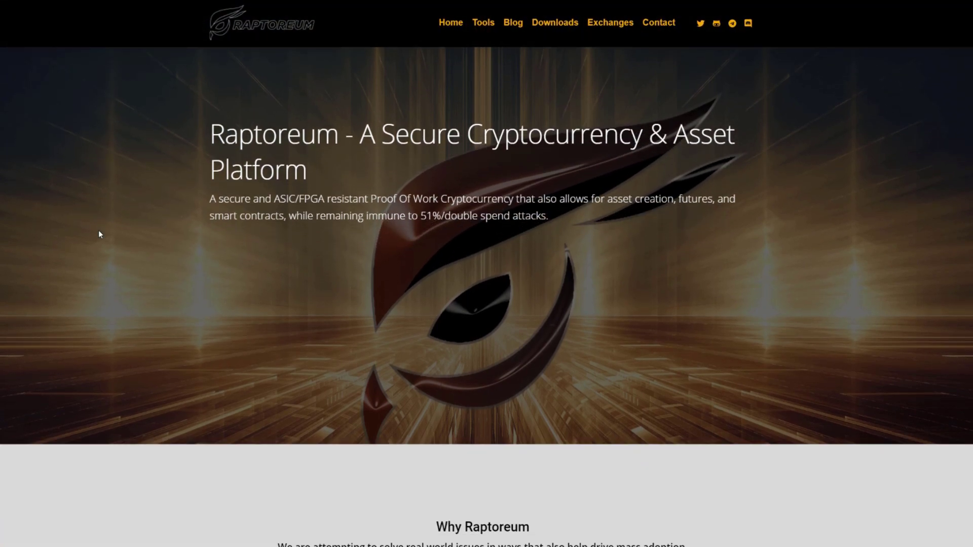
# Scroll down the Raptoreum homepage through its features, 2021–2022 roadmap and exchanges list.
pyautogui.scroll(-9, 110, 234)
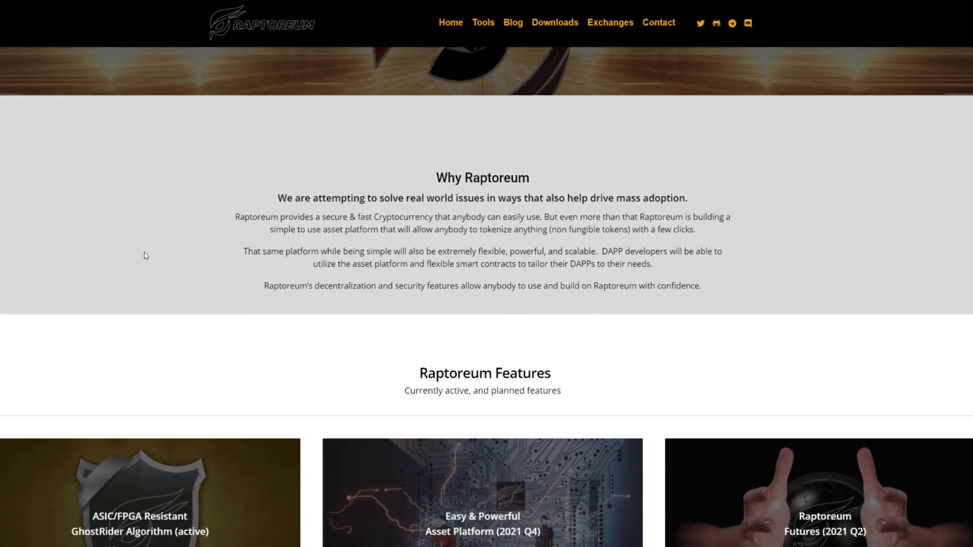
pyautogui.scroll(-3, 152, 250)
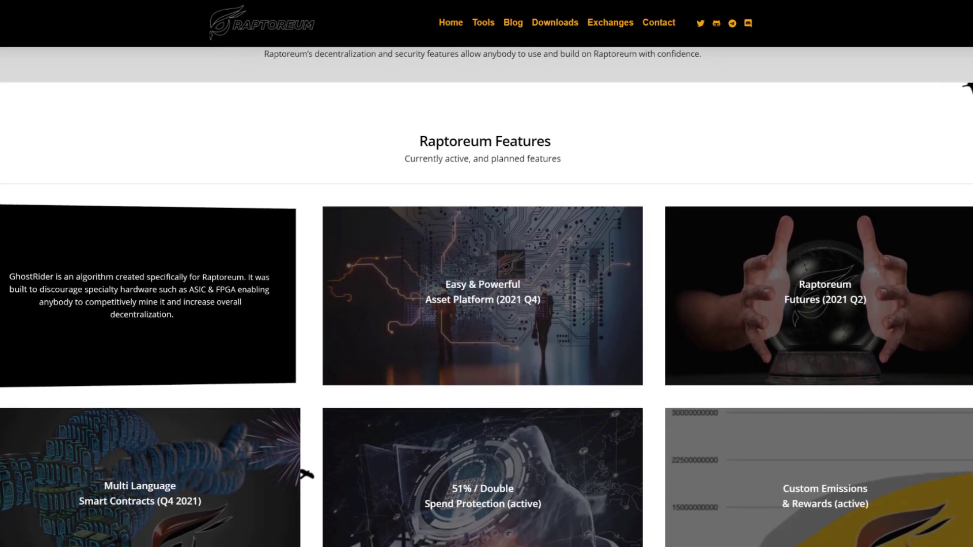
pyautogui.scroll(-1, 152, 251)
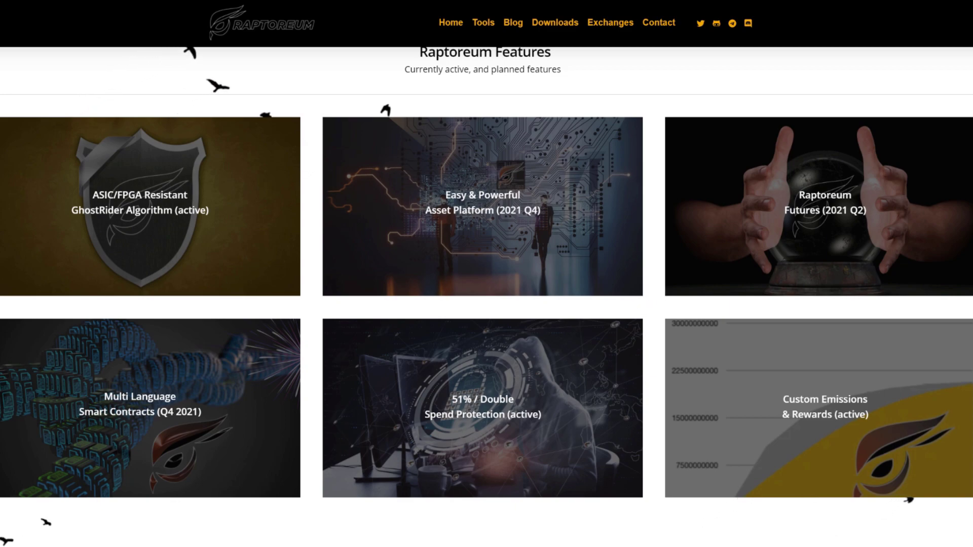
pyautogui.scroll(-7, 53, 322)
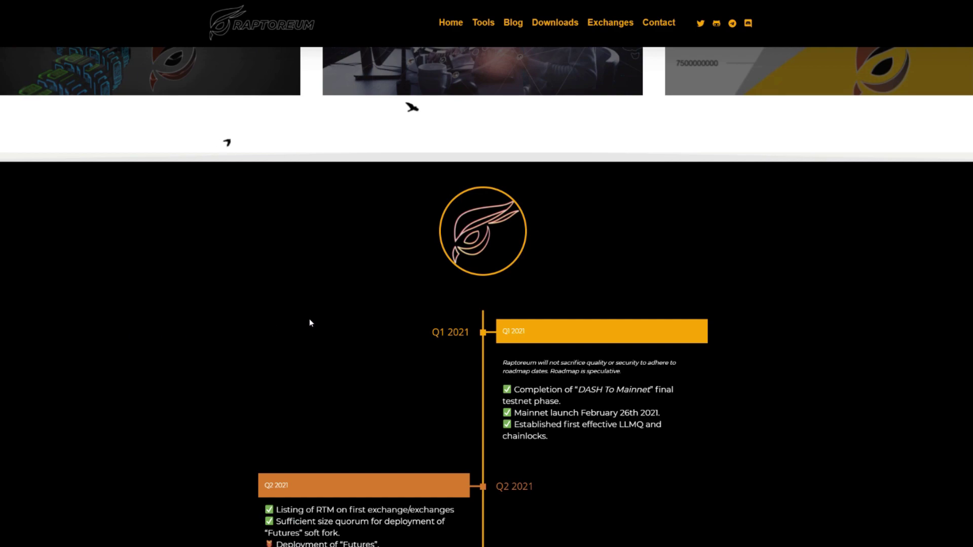
pyautogui.scroll(-8, 310, 321)
pyautogui.scroll(-7, 205, 318)
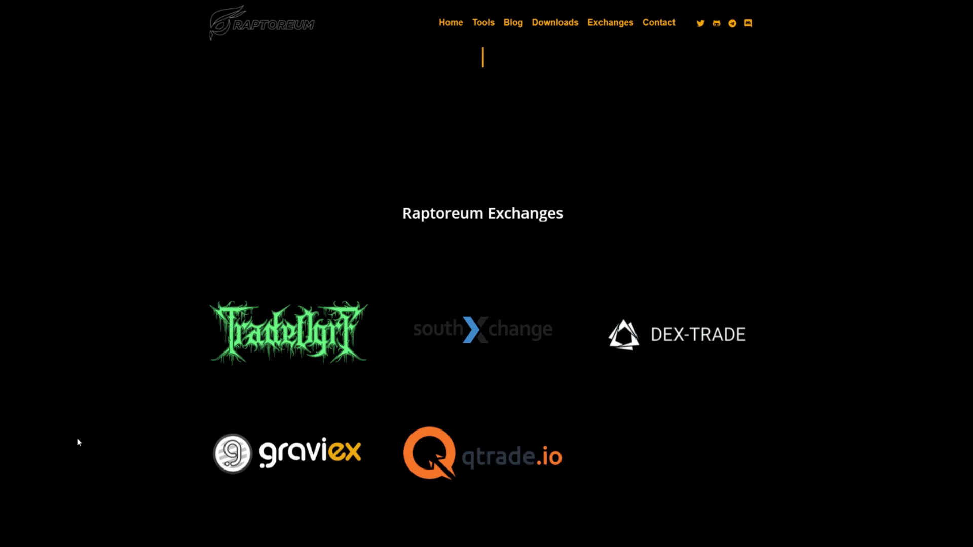
# Return to the top and bring up the Downloads menu's Wallet and CPU Miner choices.
pyautogui.scroll(20, 15, 421)
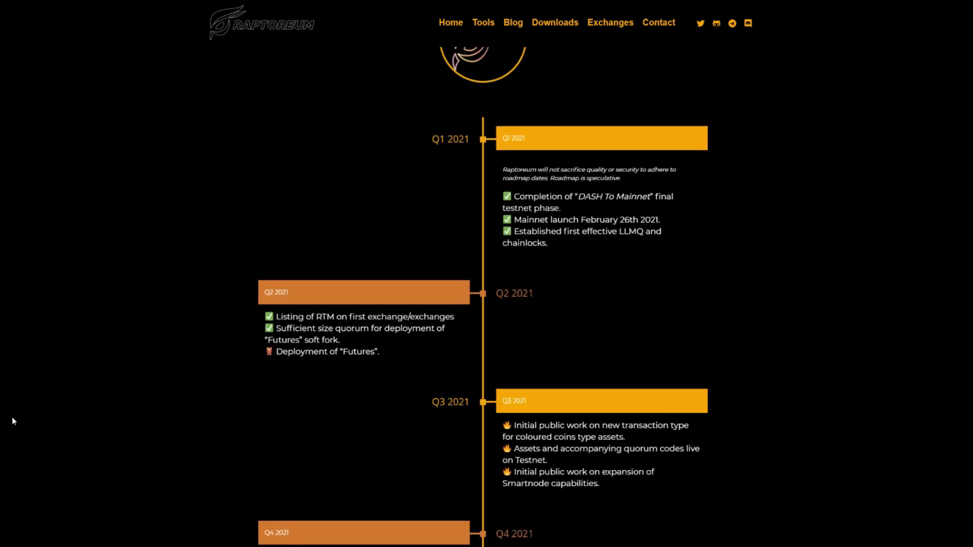
pyautogui.scroll(10, 16, 412)
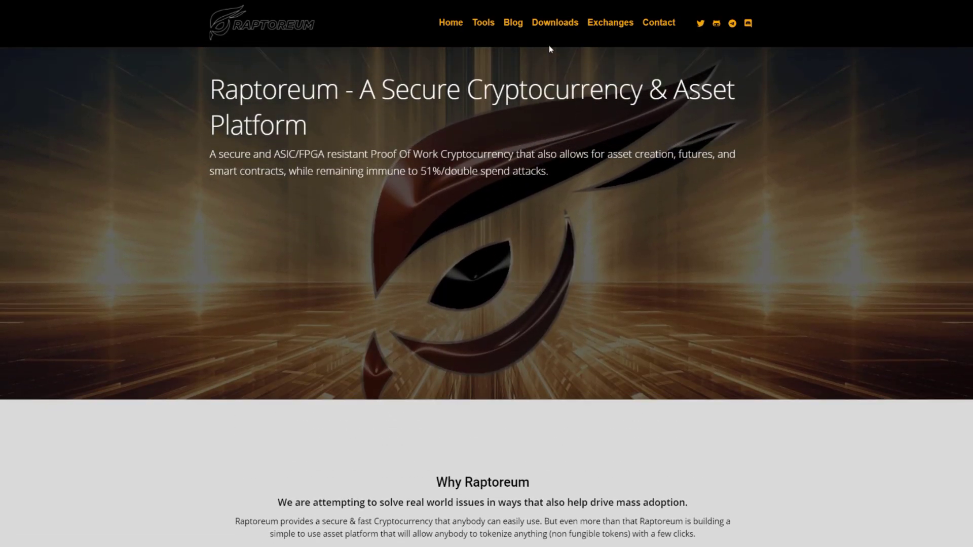
pyautogui.moveTo(566, 25)
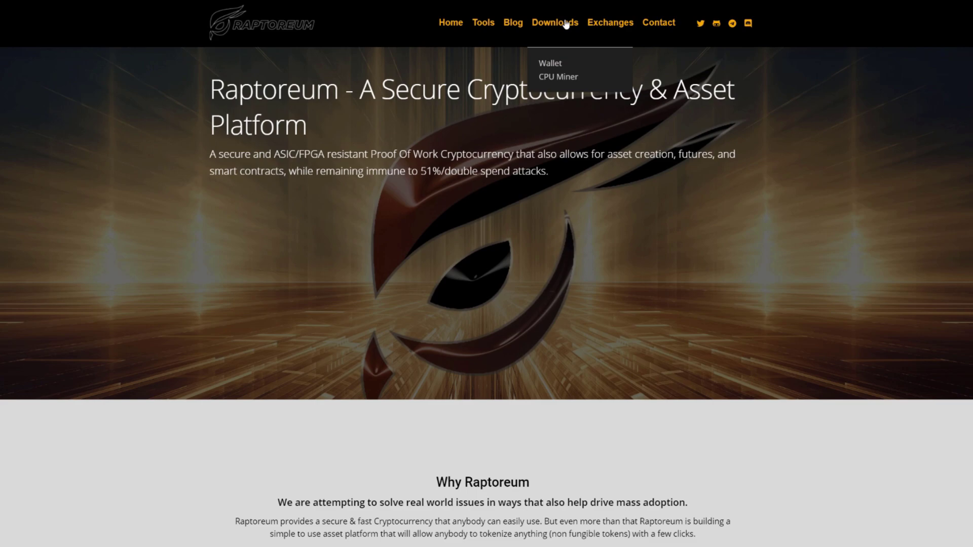
# Open the Wallet download, the GitHub latest release page listing the 1.2.15.2 assets.
pyautogui.click(552, 67)
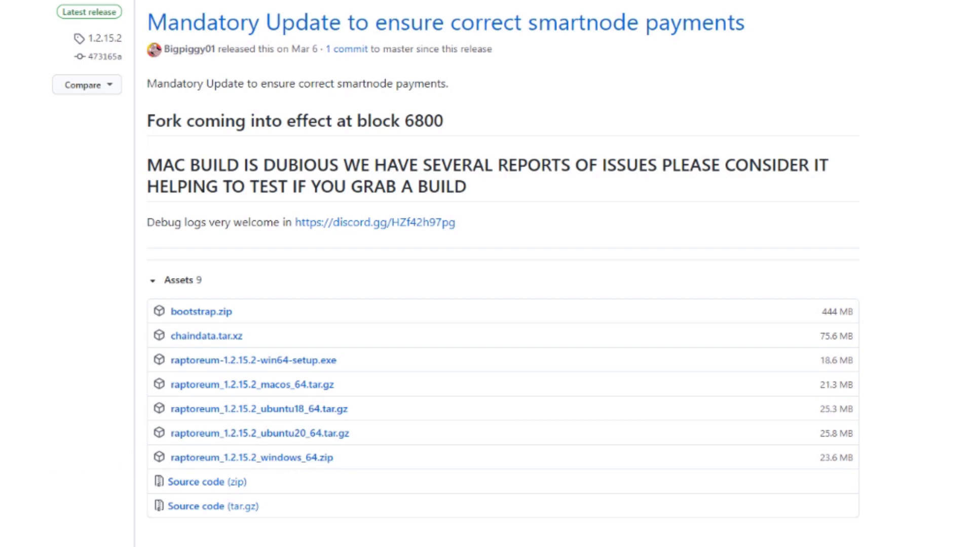
# Launch raptoreum-qt from Programs (F:) > Wallets > raptoreum_1.2.15.2_windows_64, then close File Explorer.
pyautogui.press('super+e')
pyautogui.scroll(-4, 91, 398)
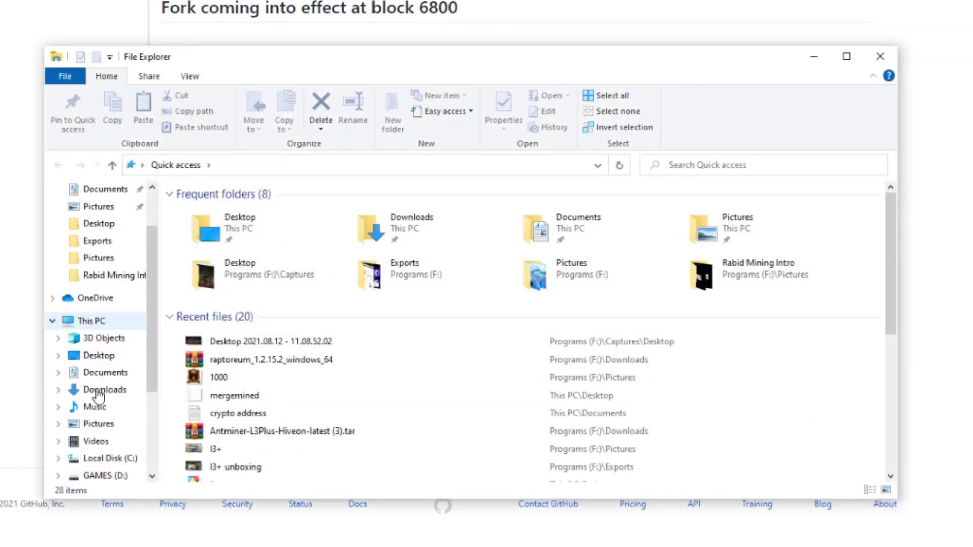
pyautogui.click(101, 407)
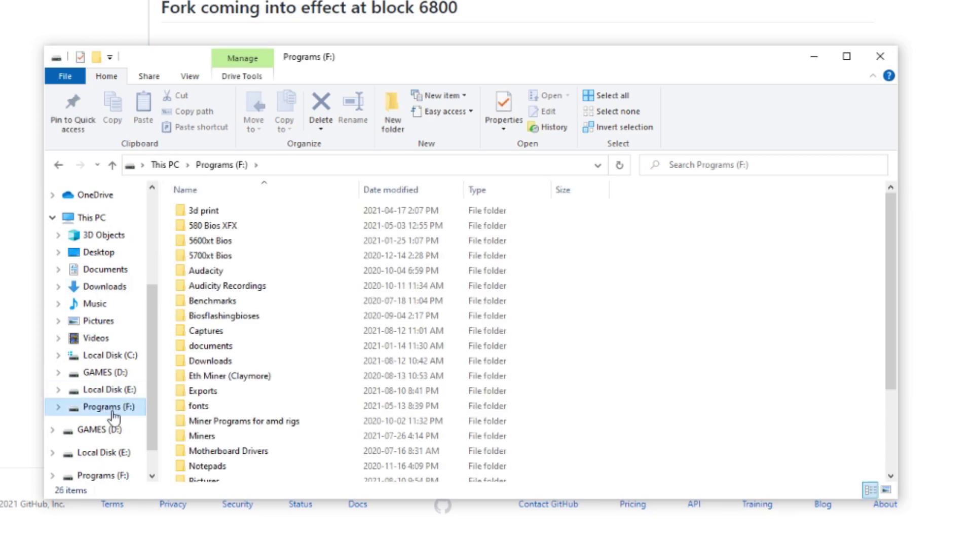
pyautogui.scroll(-2, 267, 391)
pyautogui.doubleClick(203, 459)
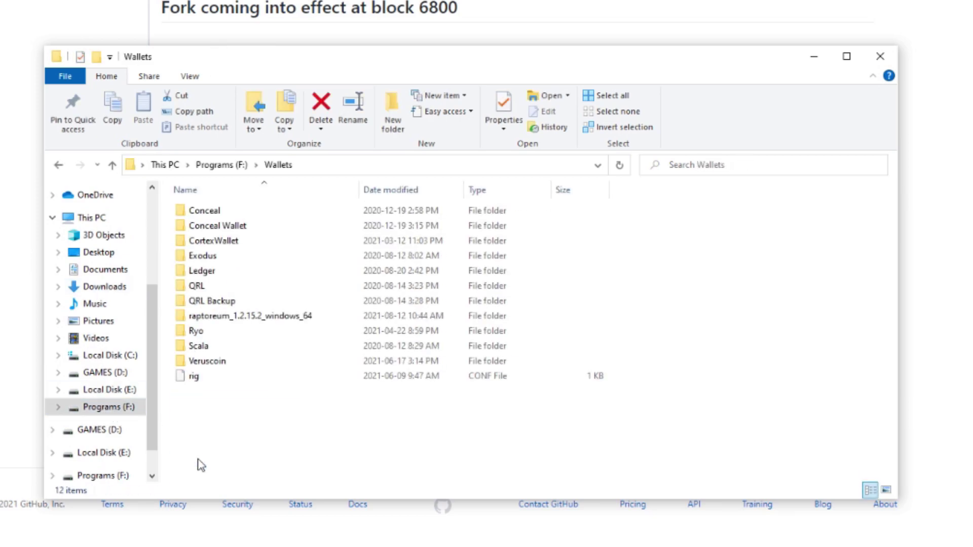
pyautogui.doubleClick(233, 319)
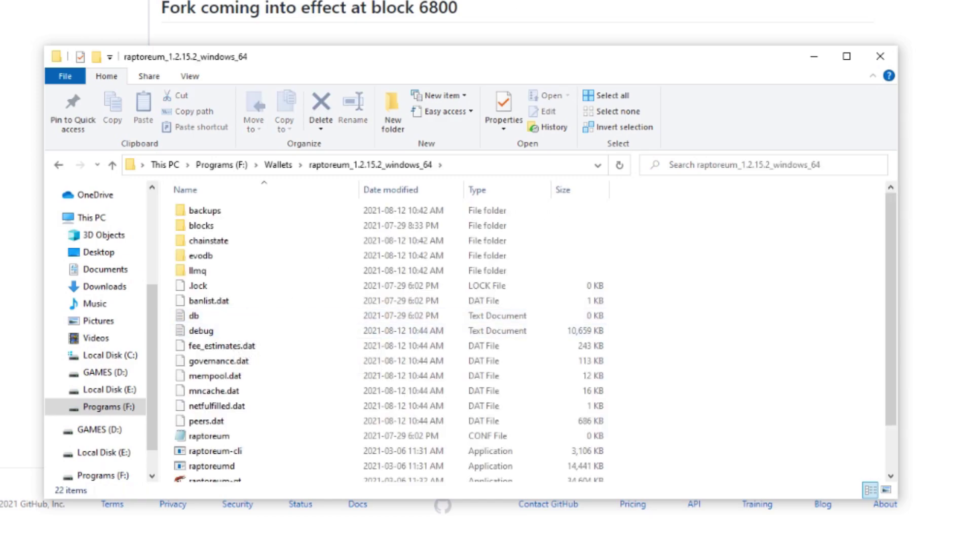
pyautogui.scroll(-1, 314, 370)
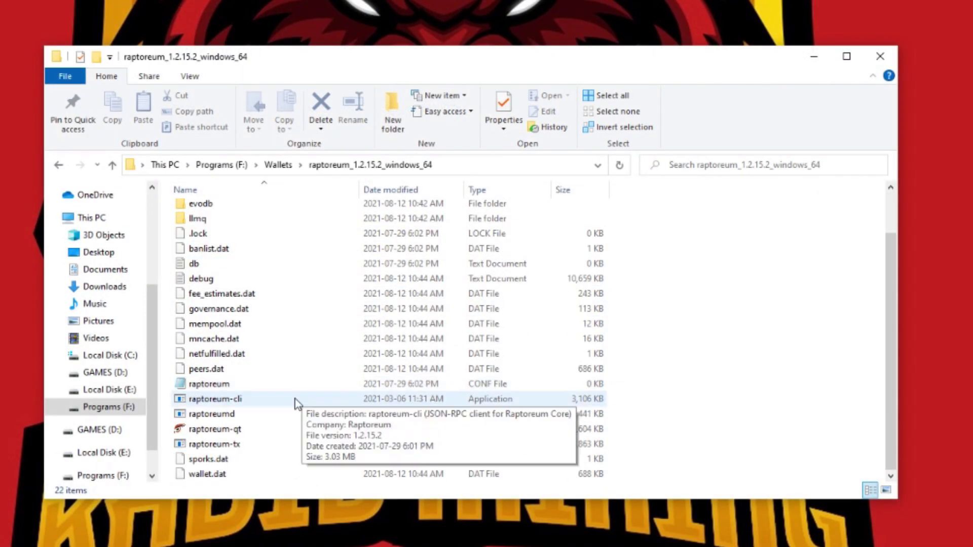
pyautogui.doubleClick(219, 431)
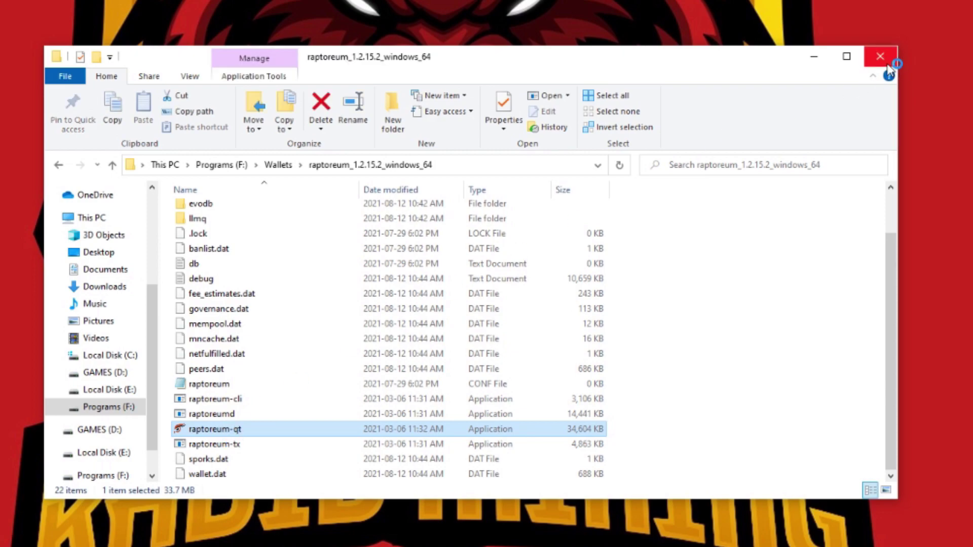
pyautogui.click(880, 57)
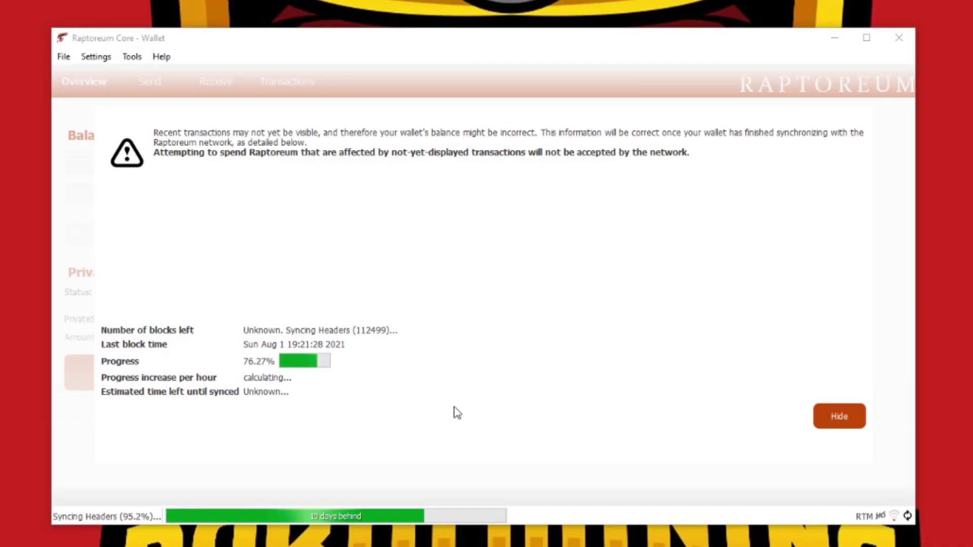
# Hide the synchronization warning to reveal the Overview with the 5003.43 RTM balance.
pyautogui.moveTo(322, 519)
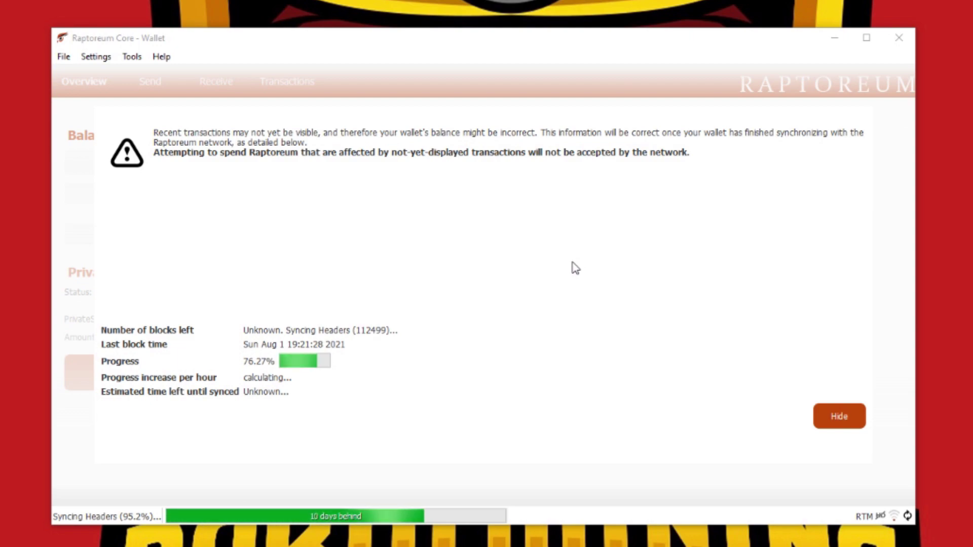
pyautogui.click(836, 418)
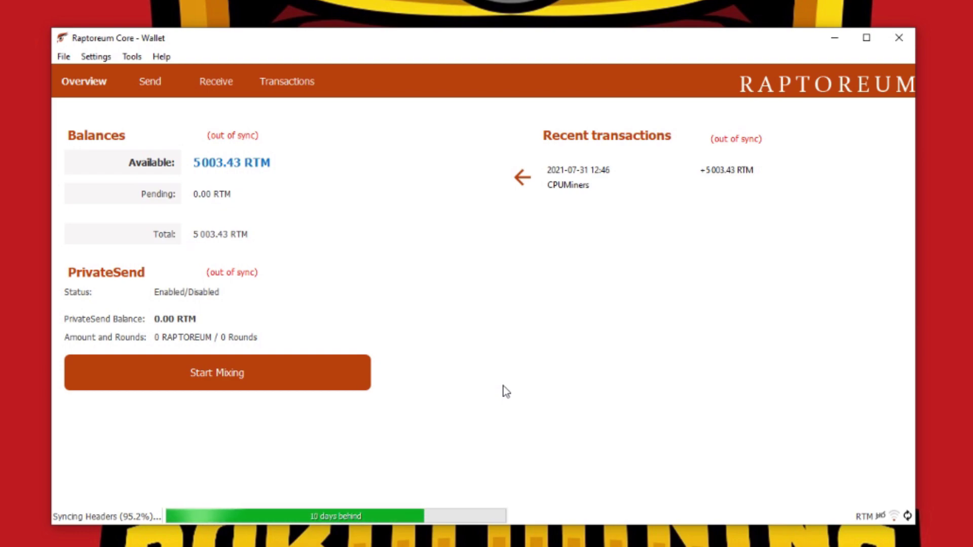
pyautogui.press('alt')
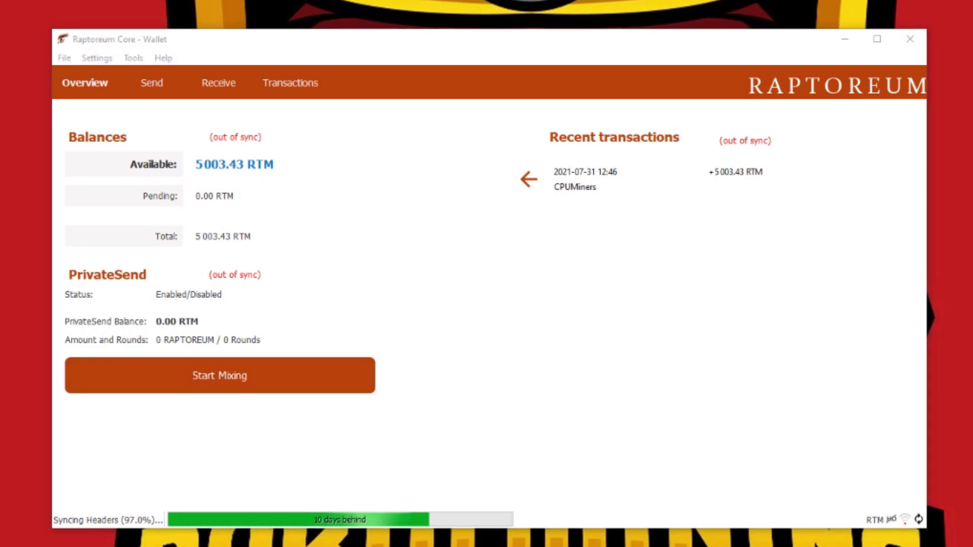
pyautogui.scroll(-2, 380, 480)
# Browse to Programs (F:) > Wallets > raptoreum_1.2.15.2_windows_64, select wallet.dat, then close the window.
pyautogui.scroll(-3, 206, 475)
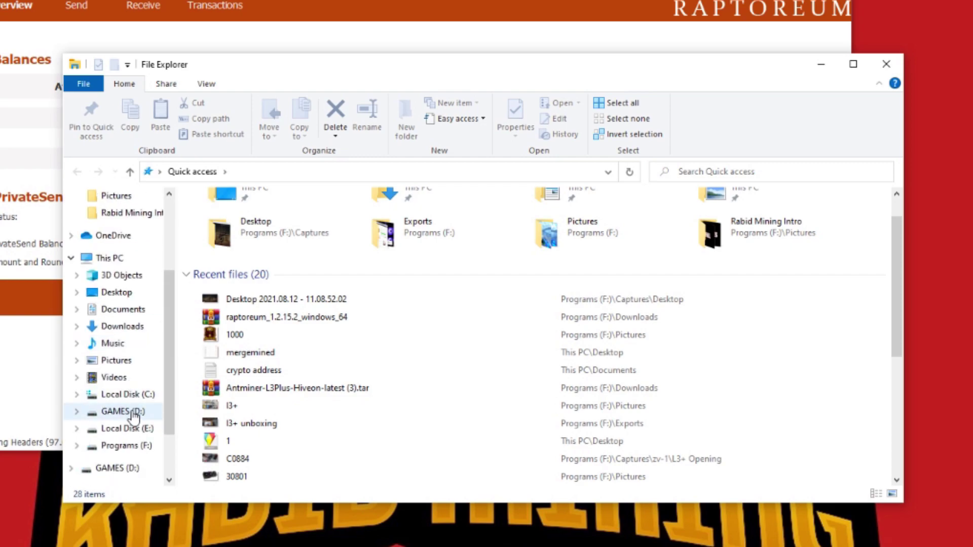
pyautogui.click(126, 445)
pyautogui.scroll(-2, 248, 420)
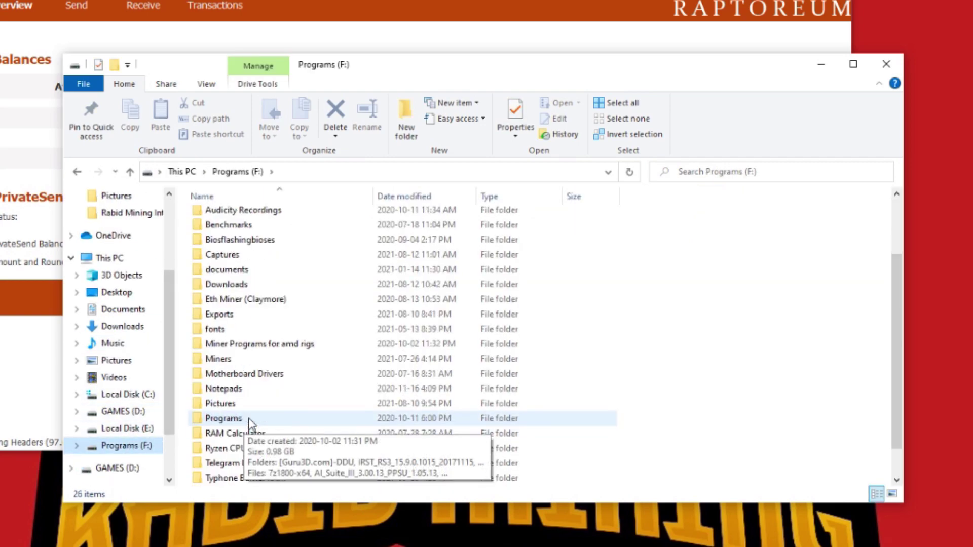
pyautogui.scroll(-1, 246, 431)
pyautogui.click(230, 463)
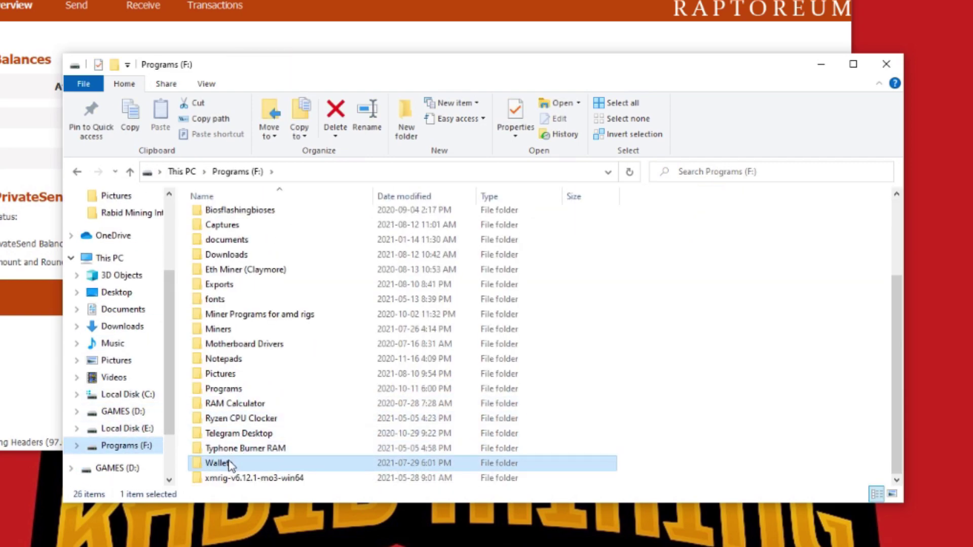
pyautogui.doubleClick(229, 463)
pyautogui.doubleClick(230, 317)
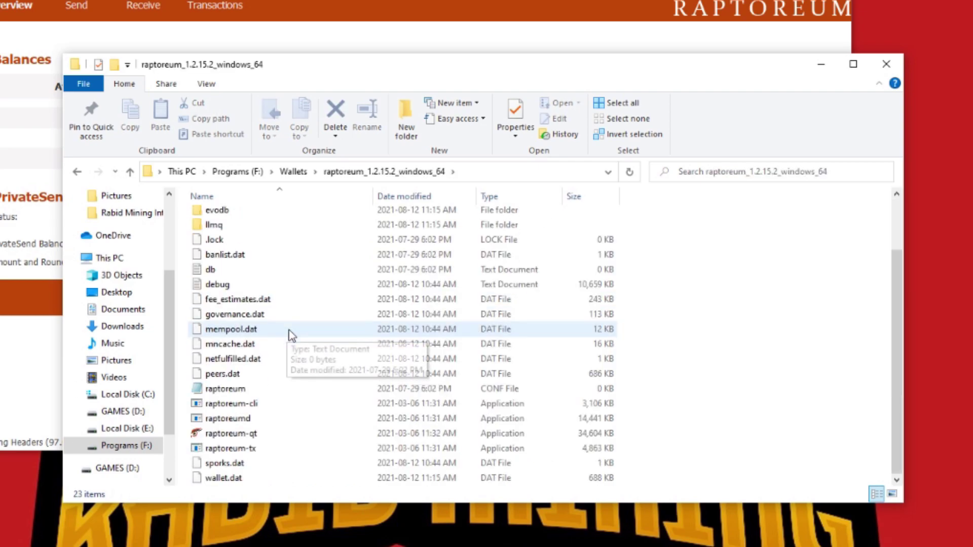
pyautogui.click(228, 481)
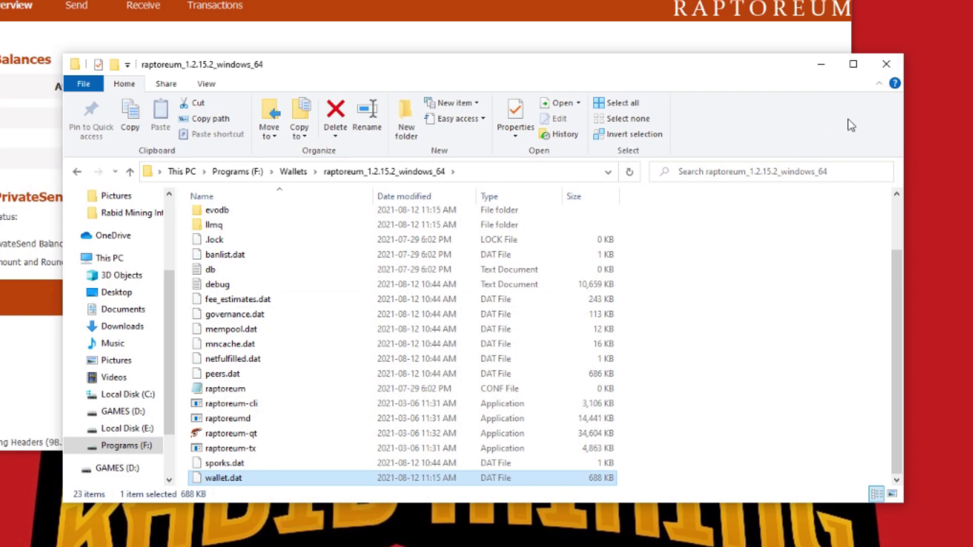
pyautogui.click(892, 69)
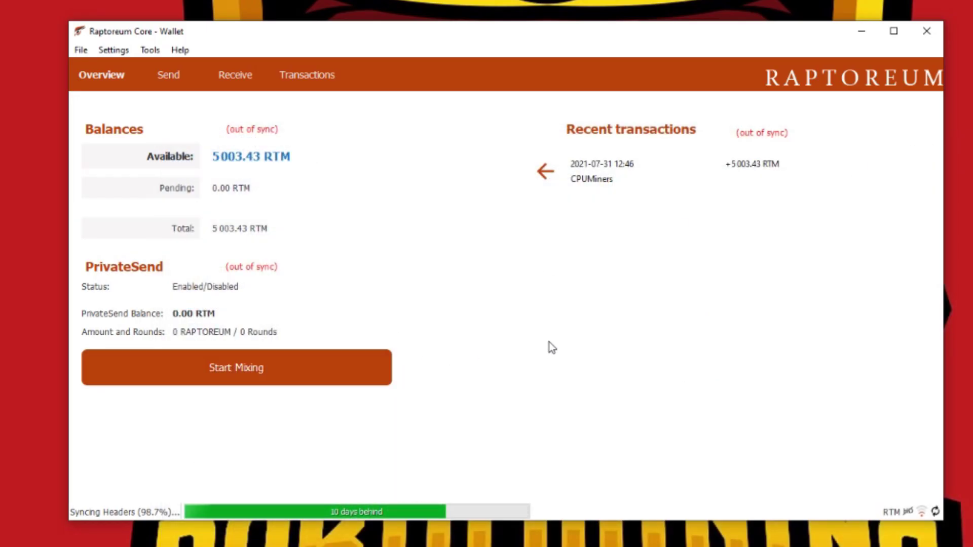
pyautogui.click(82, 51)
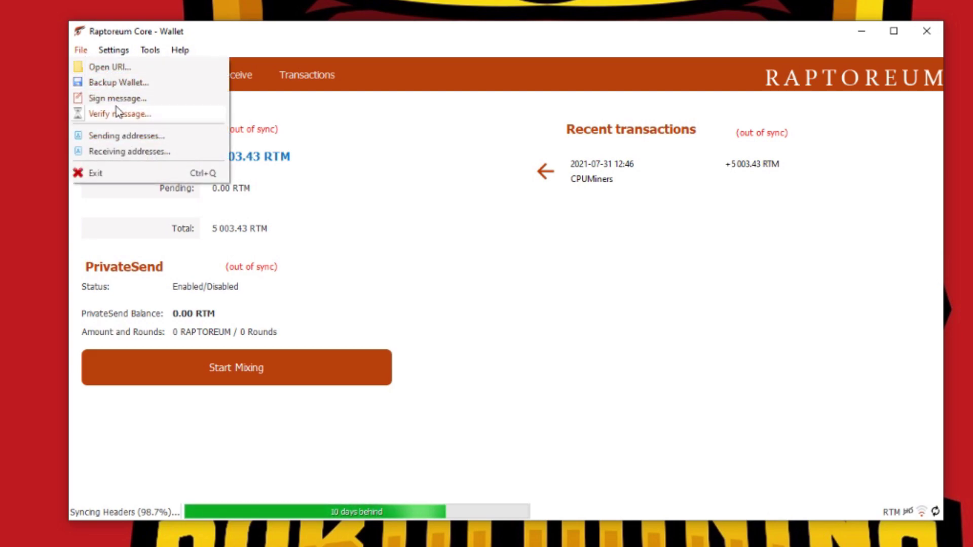
pyautogui.moveTo(116, 51)
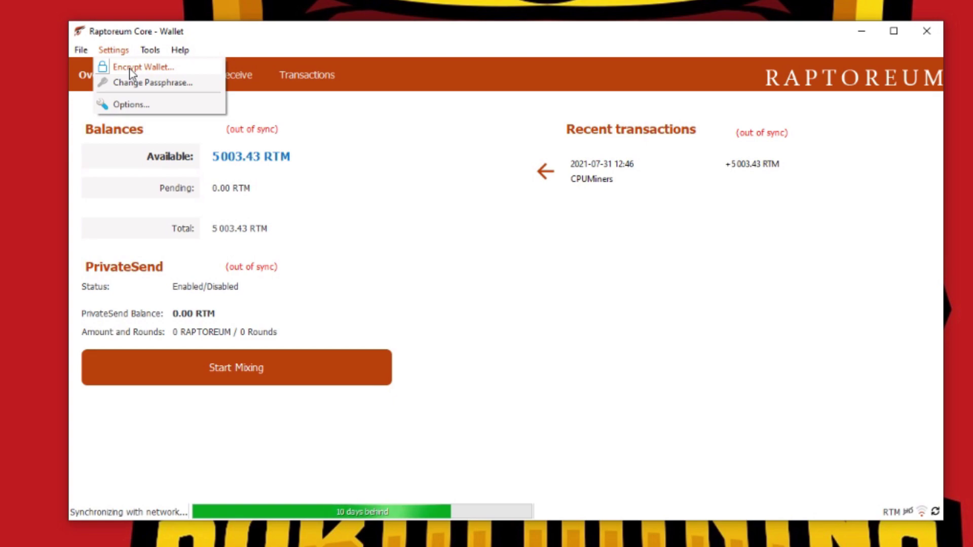
pyautogui.press('alt')
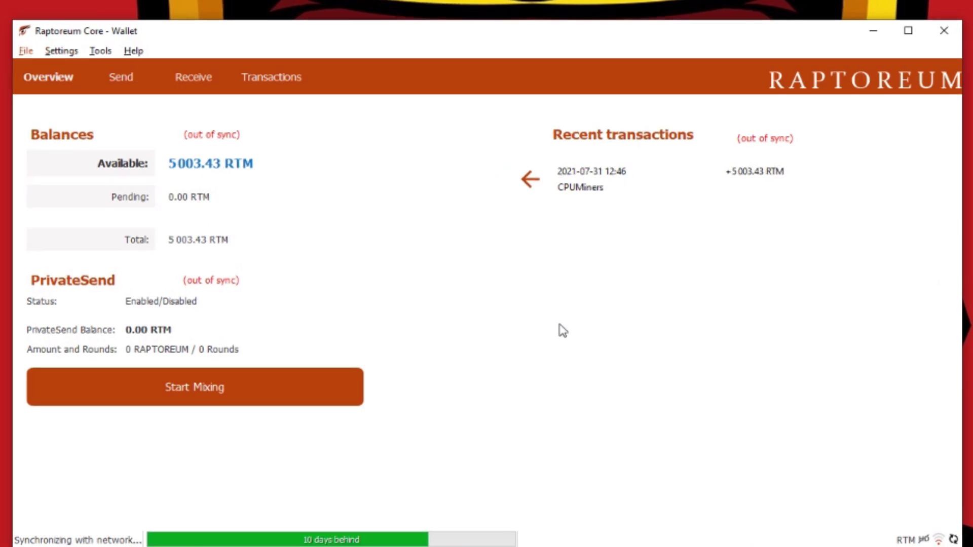
# On the Receive tab, request a payment labelled 'test this out yes'.
pyautogui.click(196, 81)
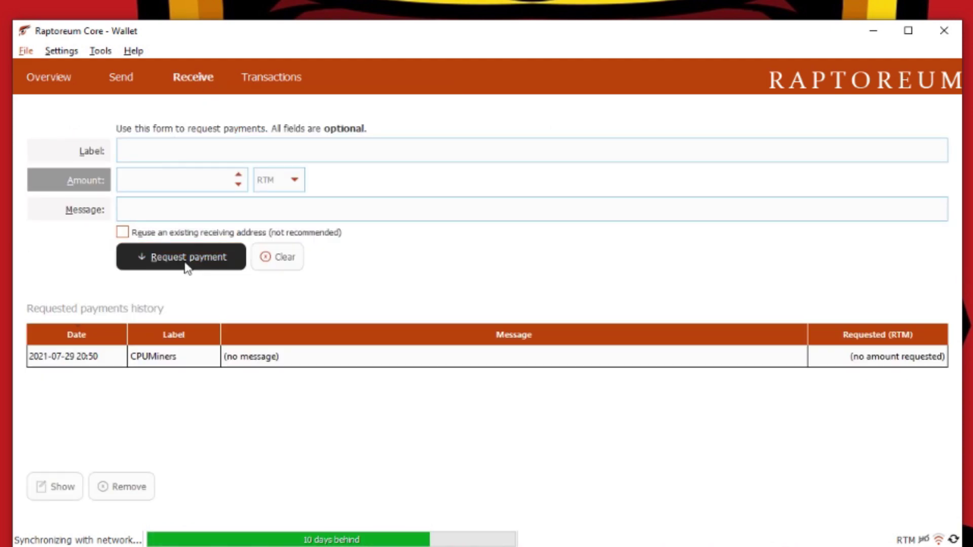
pyautogui.click(187, 149)
pyautogui.write('test th')
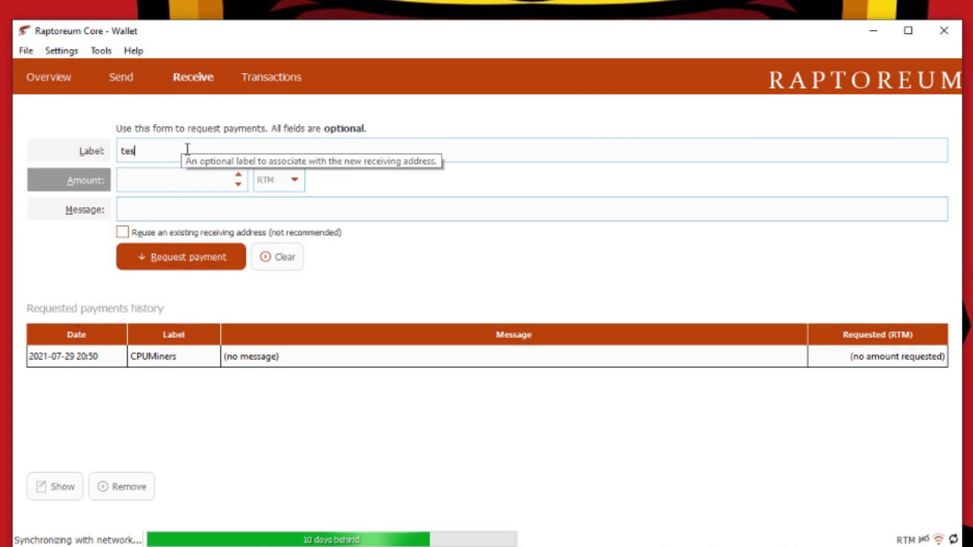
pyautogui.write('ut yes')
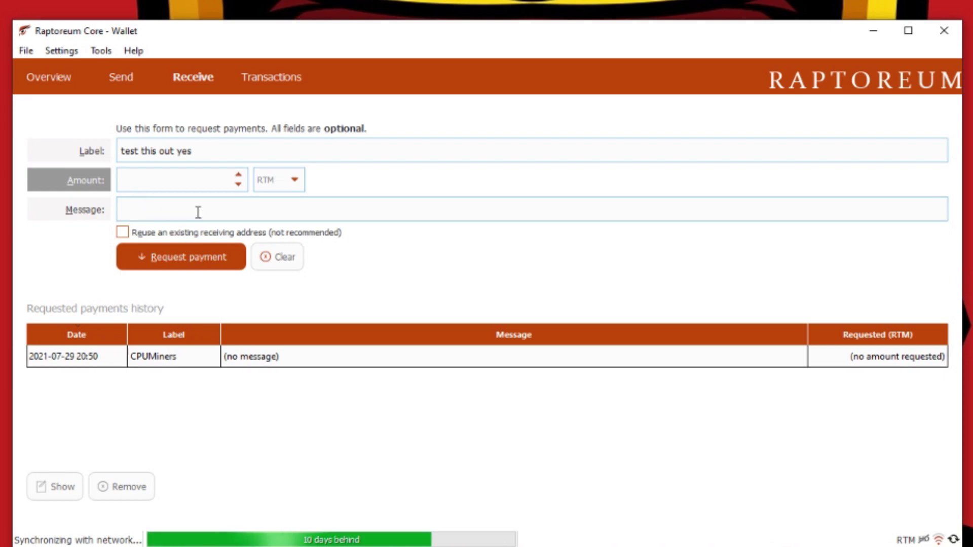
pyautogui.click(169, 257)
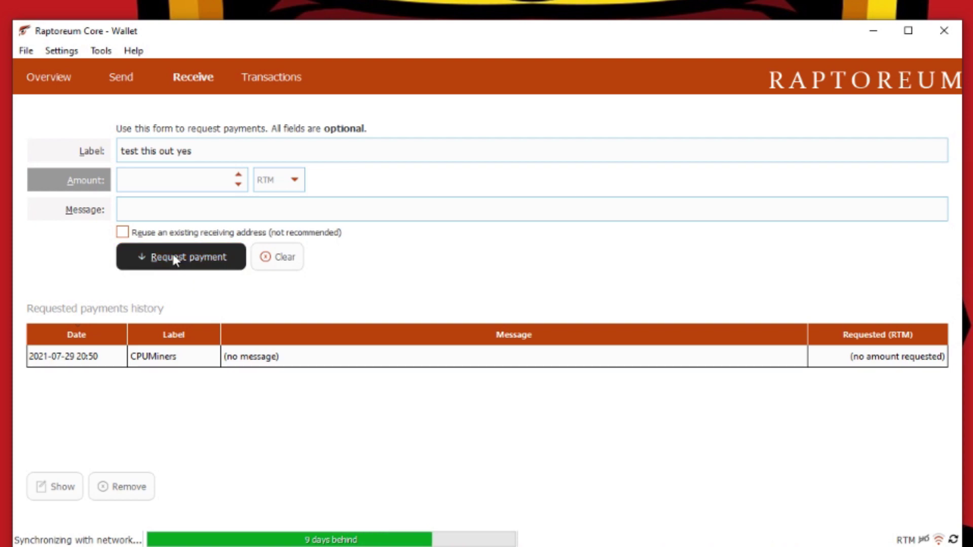
pyautogui.click(174, 256)
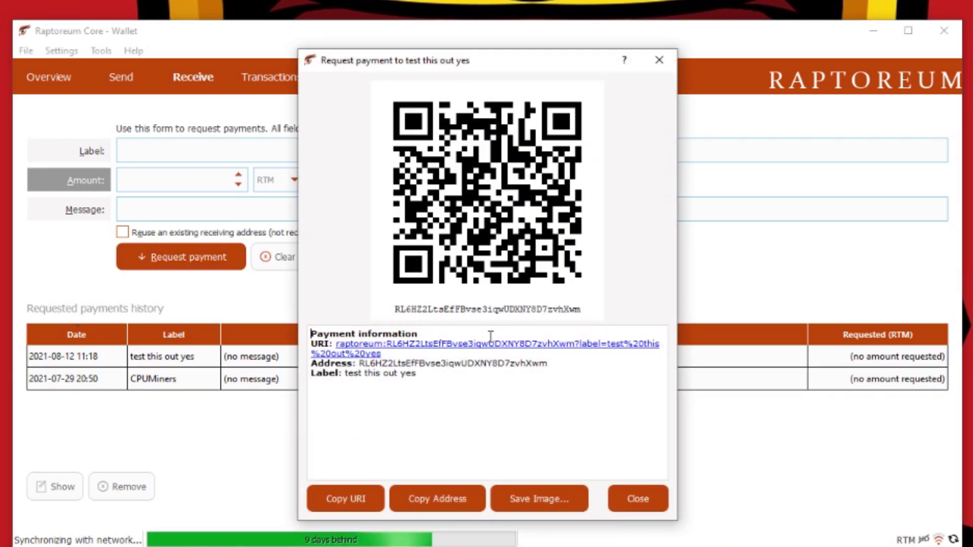
# Copy the new receiving address, then show and close the CPUMiners request's QR code.
pyautogui.click(448, 501)
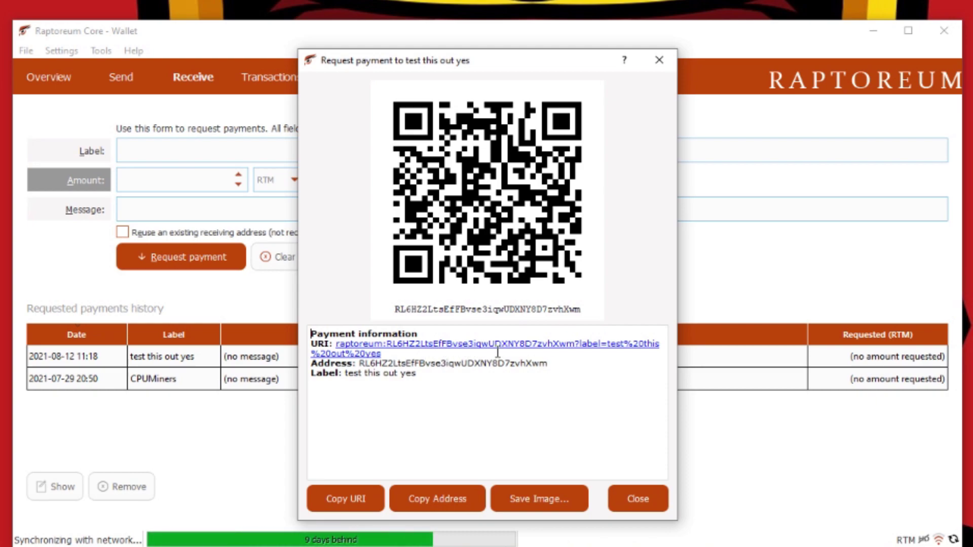
pyautogui.click(642, 499)
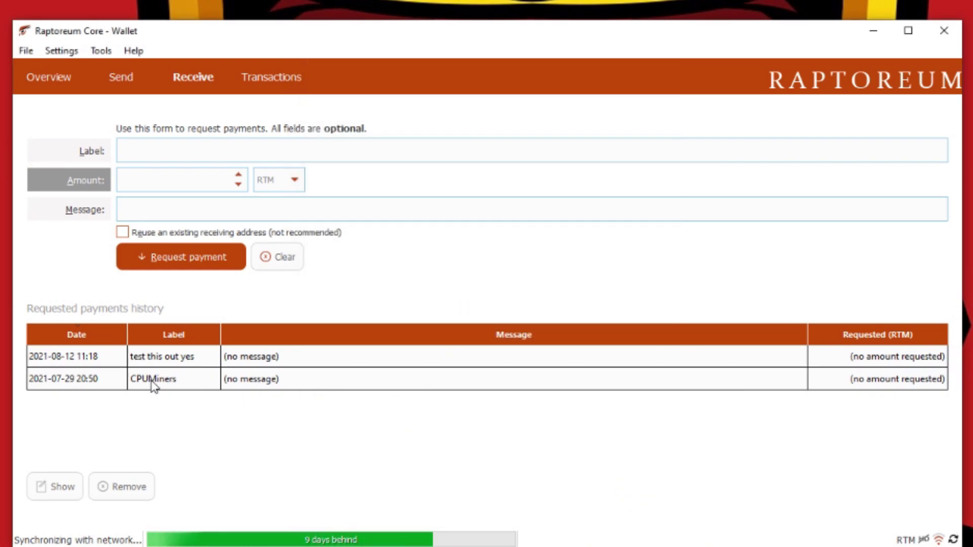
pyautogui.click(183, 382)
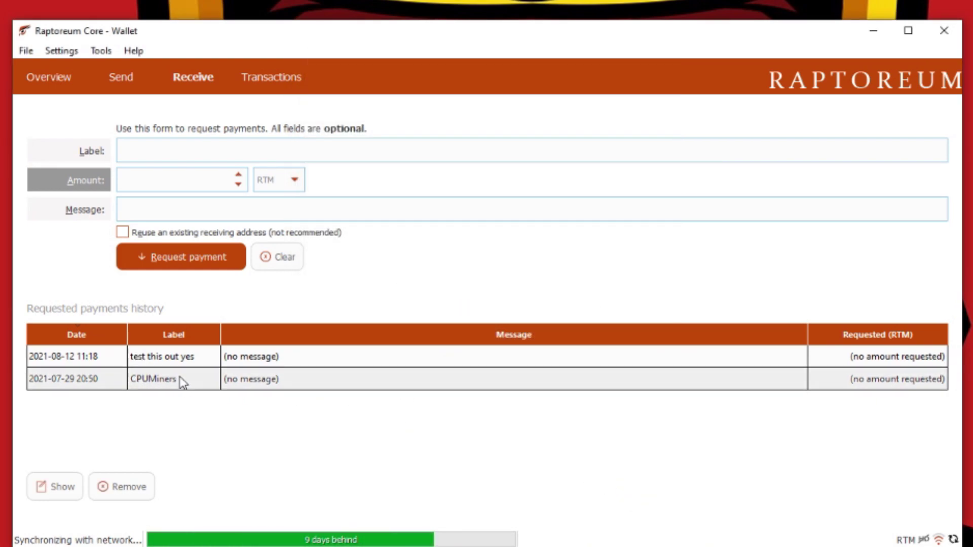
pyautogui.click(56, 487)
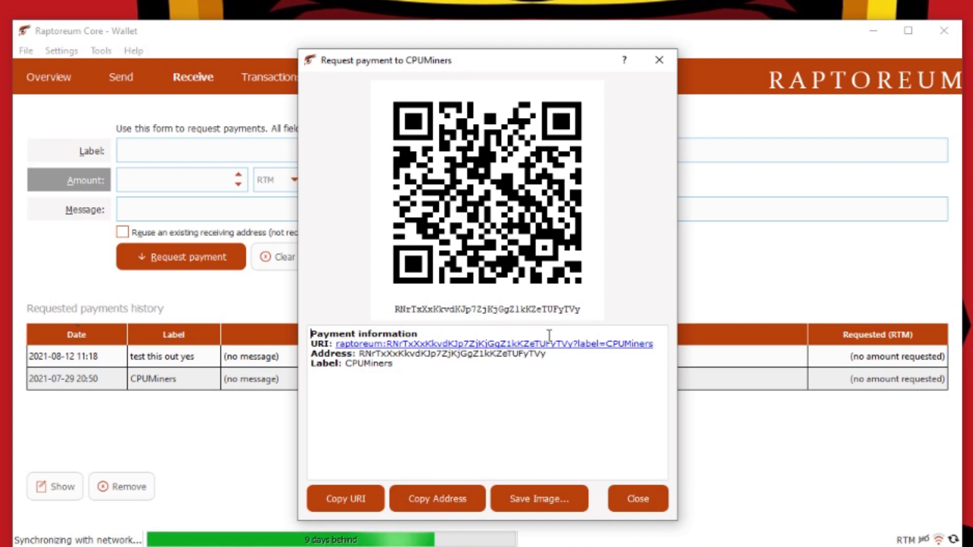
pyautogui.click(639, 501)
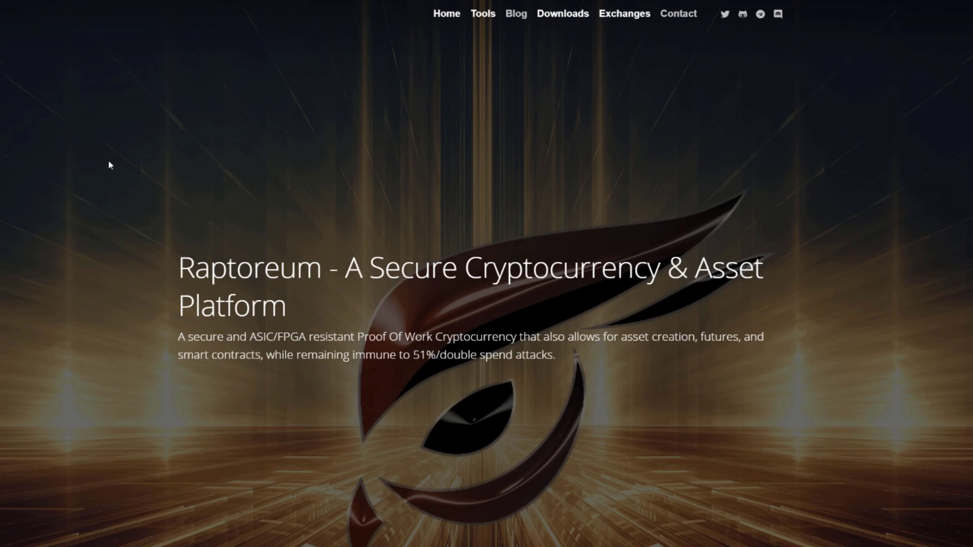
# Open the CPU Miner download and review the cpuminer-gr 1.1.9 release's Ubuntu and Windows assets.
pyautogui.moveTo(570, 20)
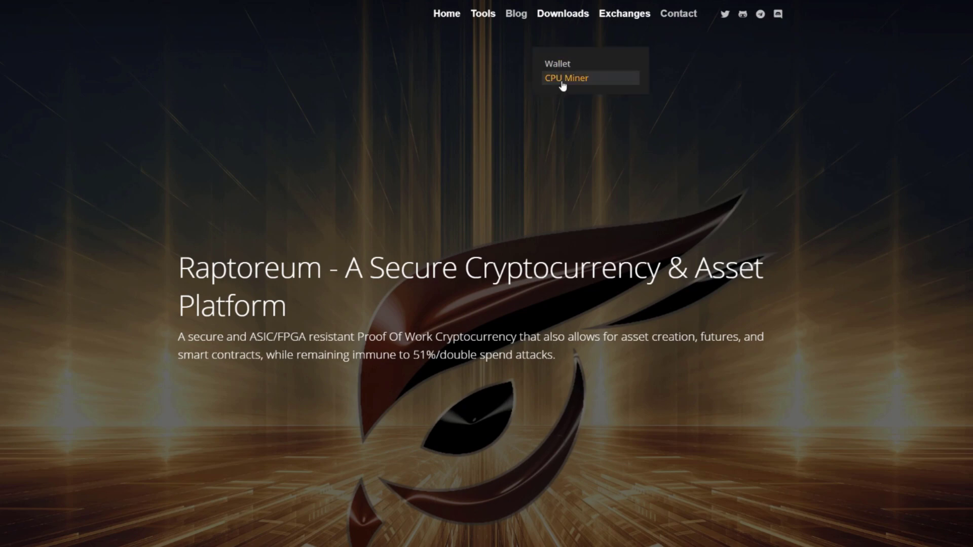
pyautogui.click(562, 78)
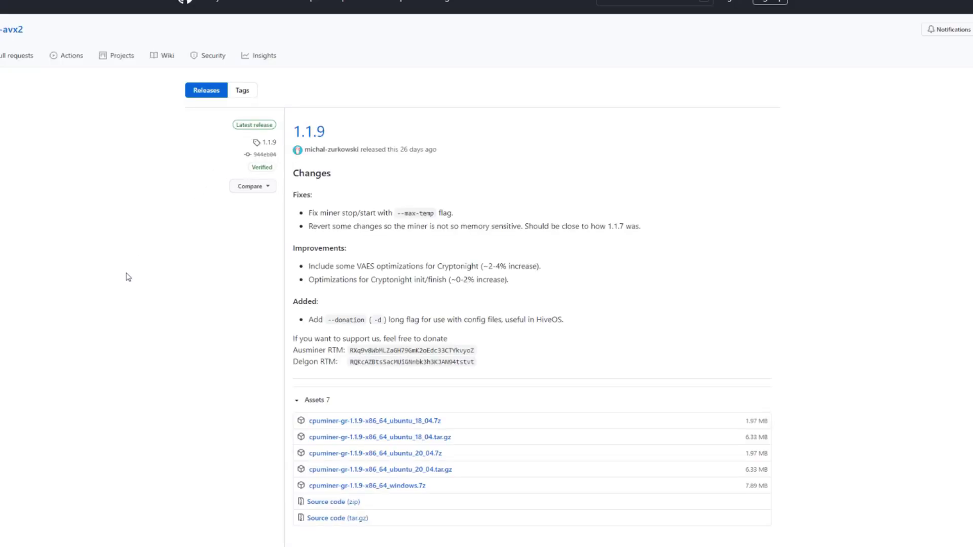
pyautogui.scroll(-1, 124, 277)
pyautogui.scroll(1, 124, 275)
pyautogui.scroll(-1, 138, 322)
pyautogui.scroll(1, 138, 323)
pyautogui.scroll(-1, 385, 435)
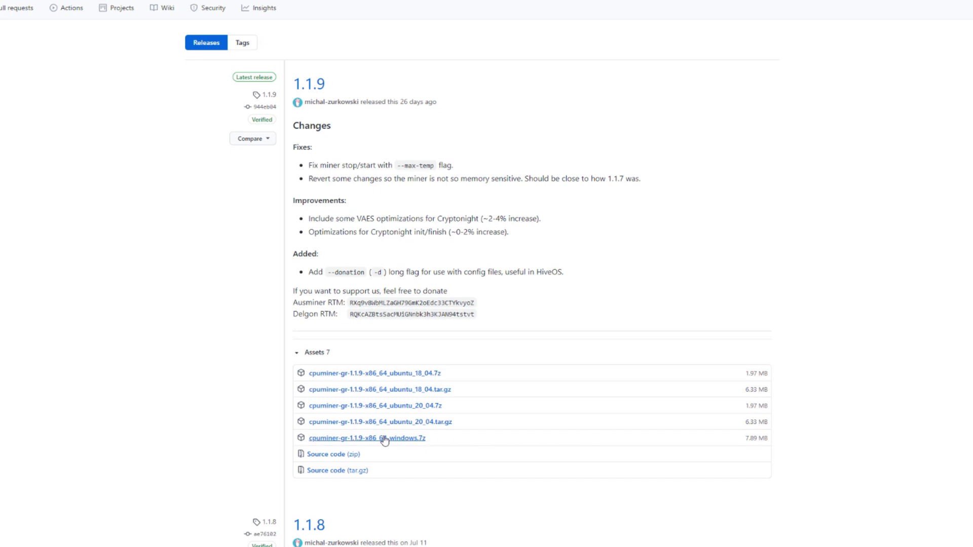
pyautogui.scroll(1, 233, 431)
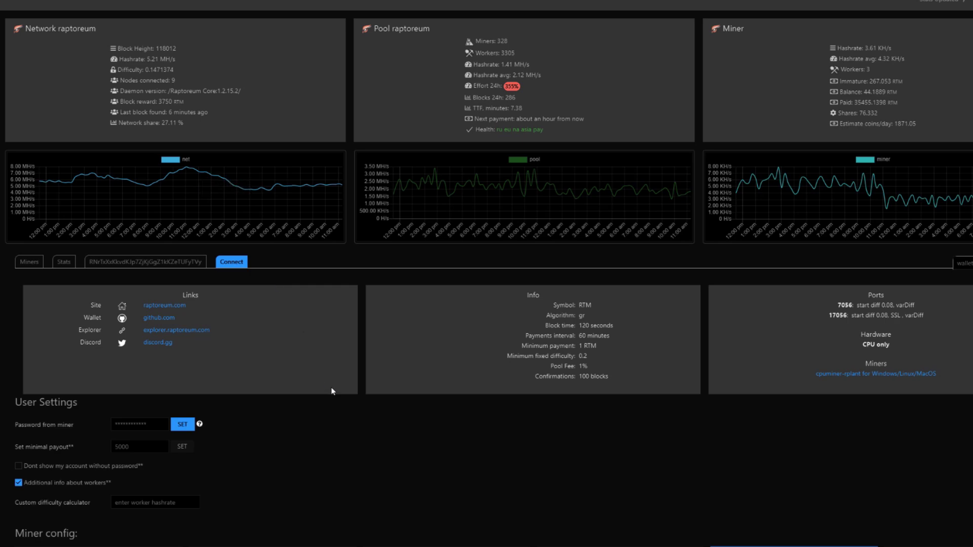
# Show the rplant pool's Connect miner details and open the cpuminer-rplant 5.0.22 download page.
pyautogui.scroll(-2, 337, 411)
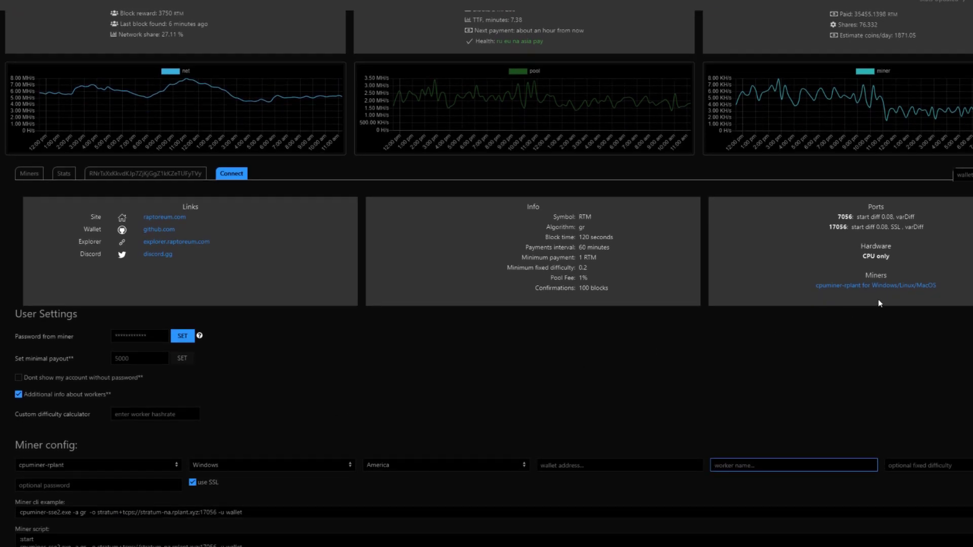
pyautogui.click(234, 175)
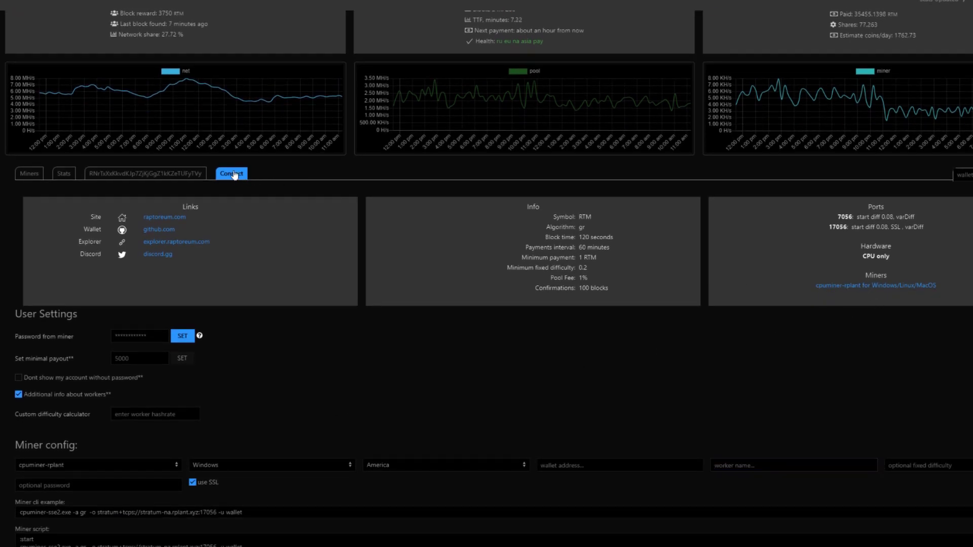
pyautogui.scroll(2, 319, 320)
pyautogui.scroll(-1, 658, 430)
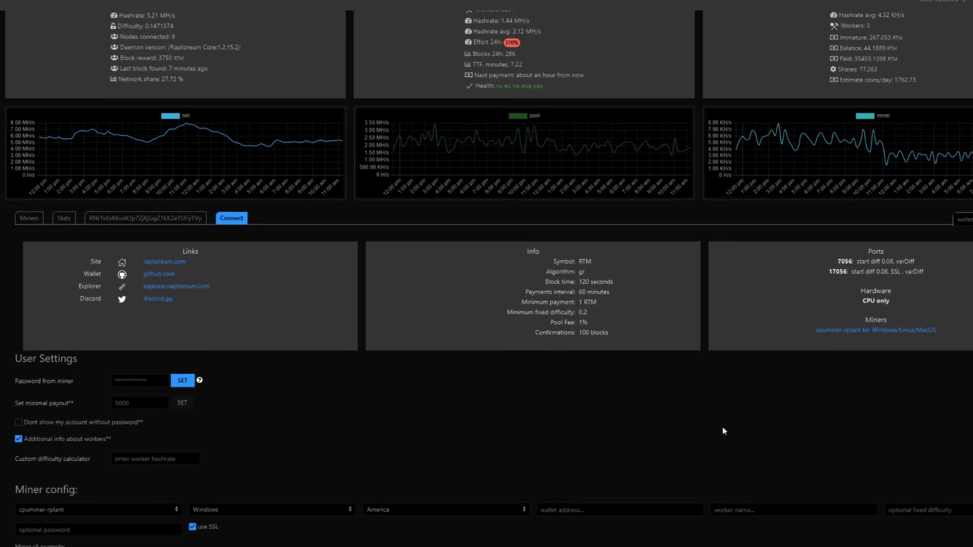
pyautogui.click(836, 332)
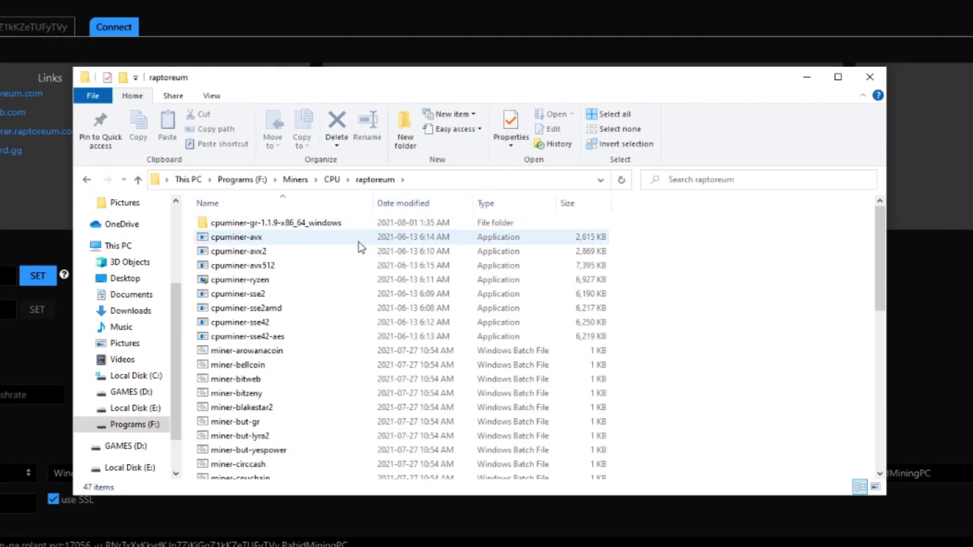
pyautogui.scroll(-4, 345, 312)
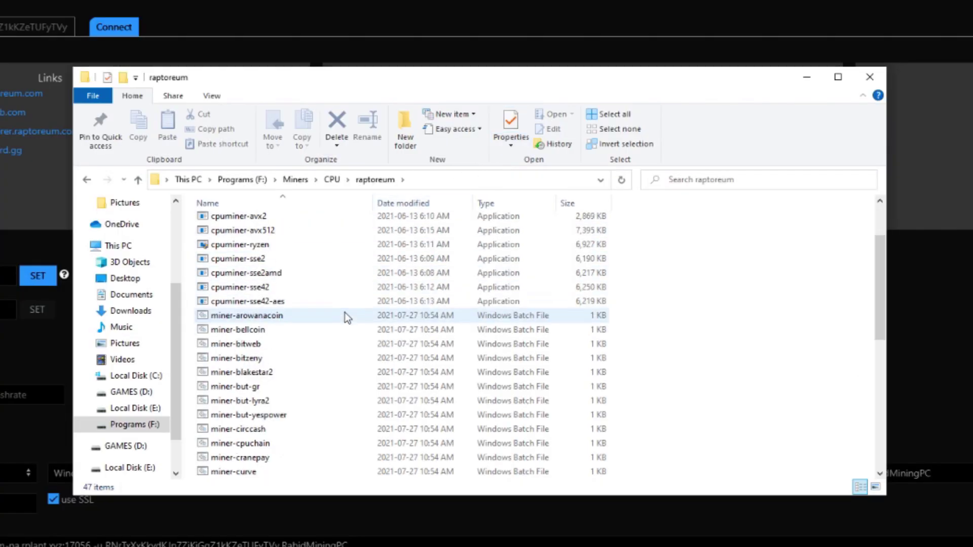
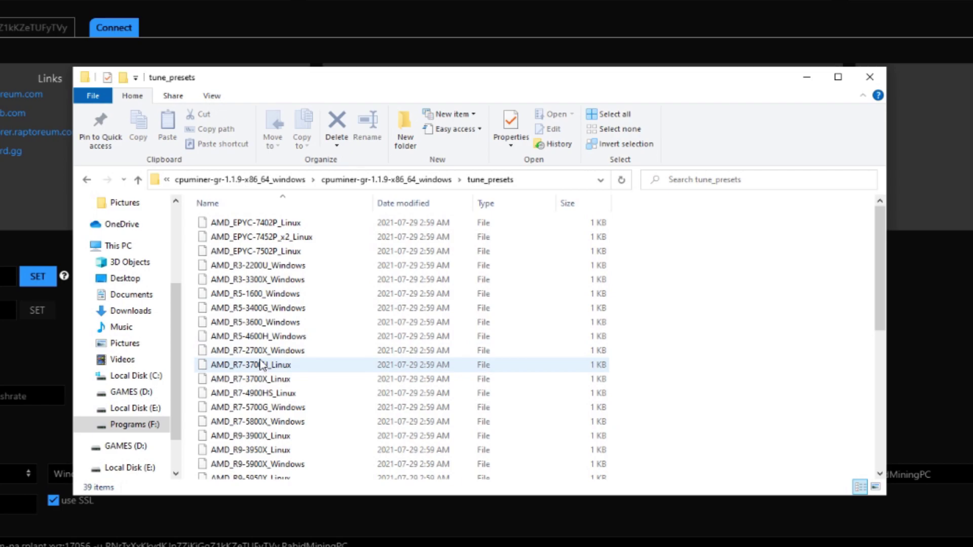
# Look through the CPU tune presets, then go back to the cpuminer-gr-1.1.9-x86_64_windows folder.
pyautogui.scroll(-1, 259, 364)
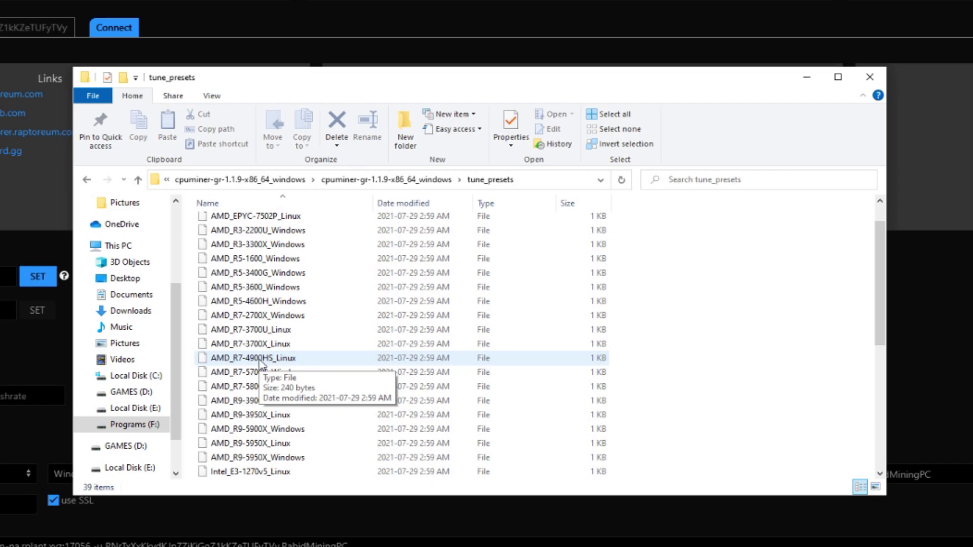
pyautogui.scroll(-2, 260, 364)
pyautogui.scroll(3, 260, 364)
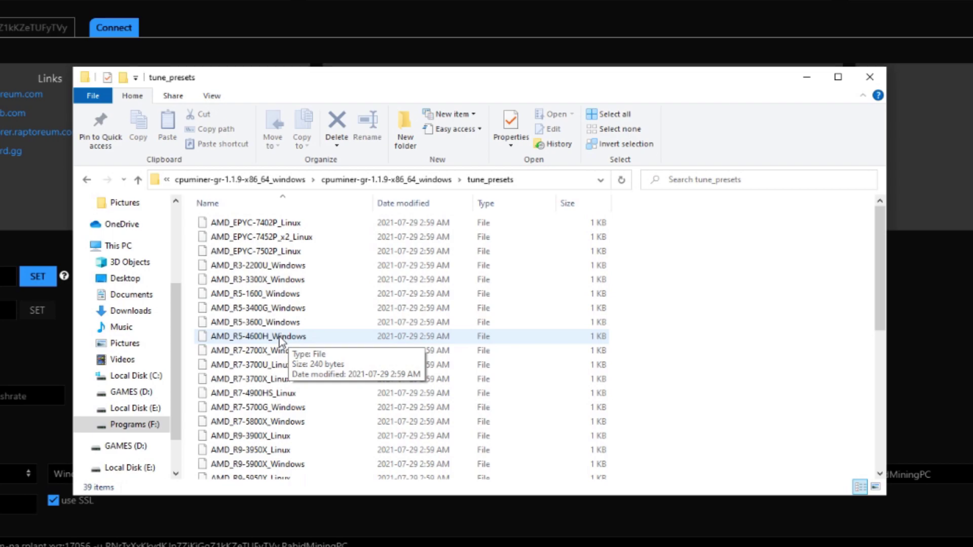
pyautogui.click(86, 180)
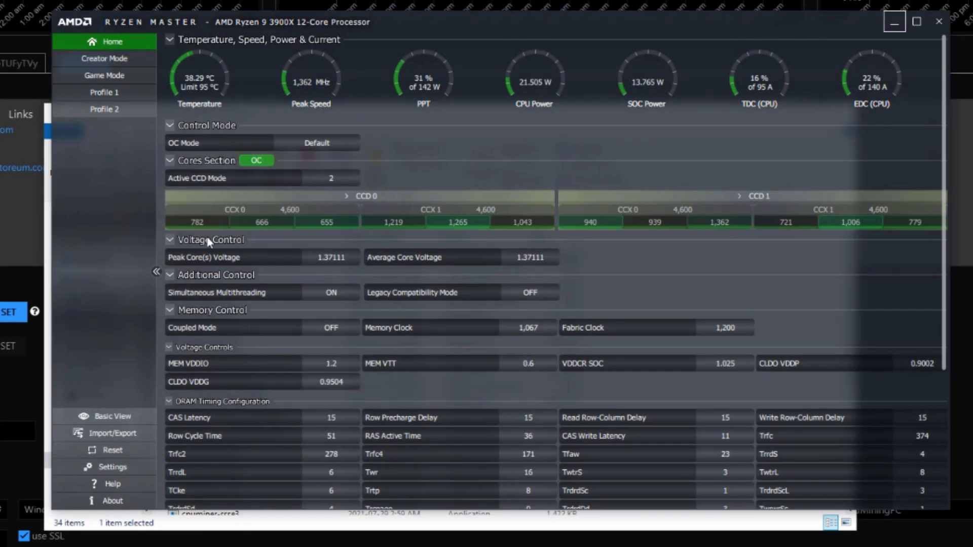
# Review Profile 1's Manual mode (12 cores at 3600, 1 V), then return Home and minimize Ryzen Master.
pyautogui.click(126, 95)
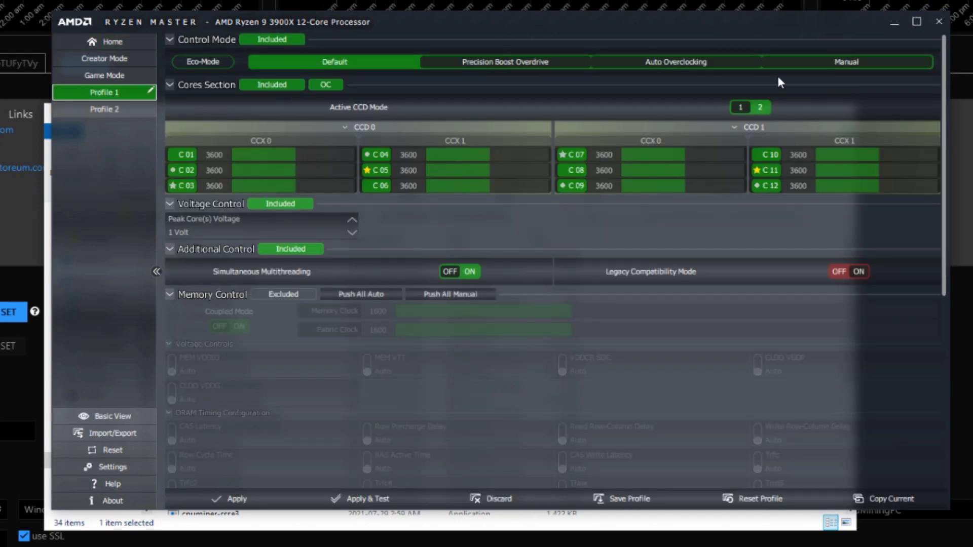
pyautogui.click(811, 63)
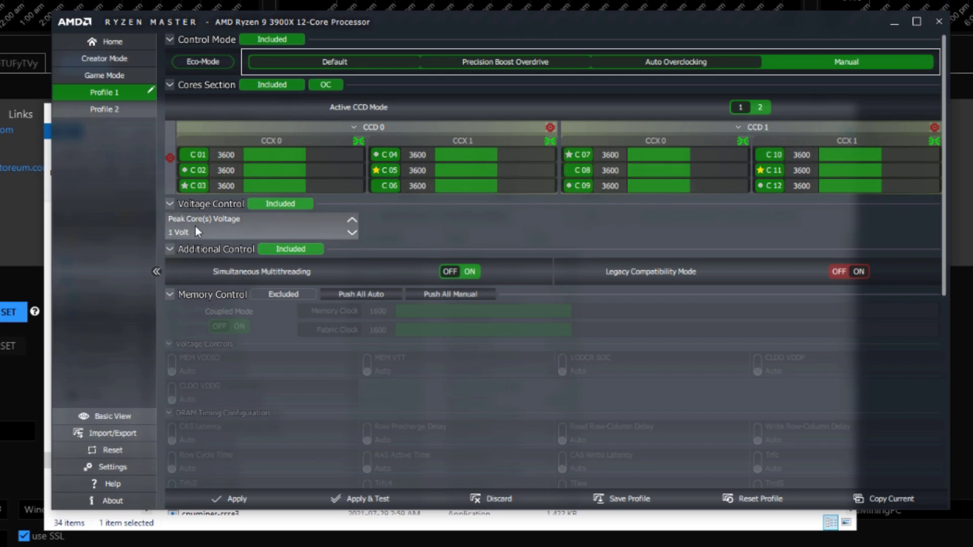
pyautogui.click(120, 47)
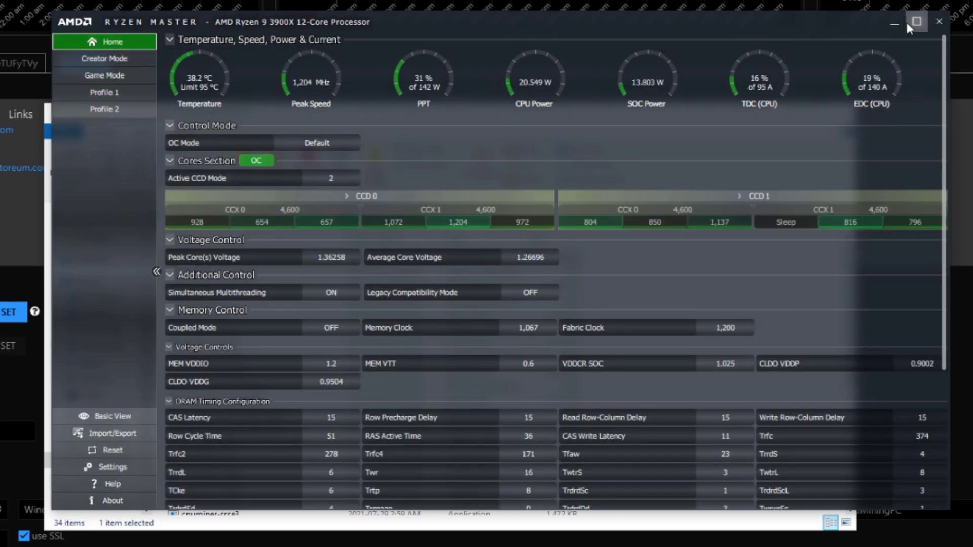
pyautogui.click(893, 21)
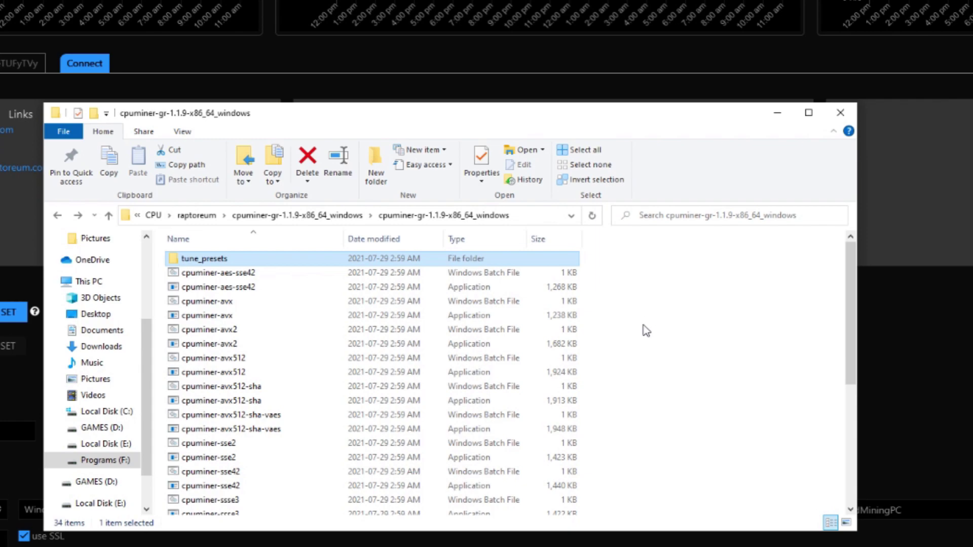
# Browse to F:\Miners\CPU\raptoreum and open miner-raptoreumtest for editing in Notepad.
pyautogui.click(105, 460)
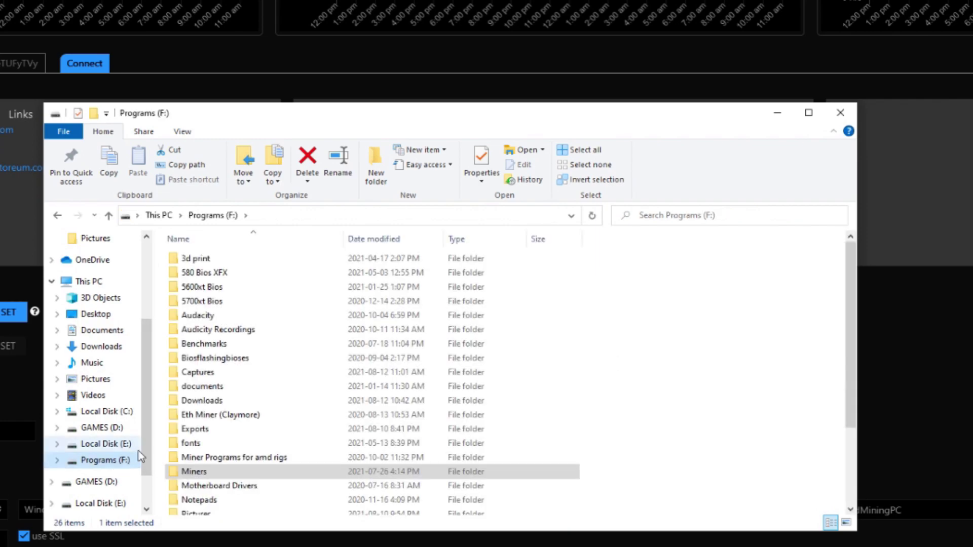
pyautogui.doubleClick(196, 469)
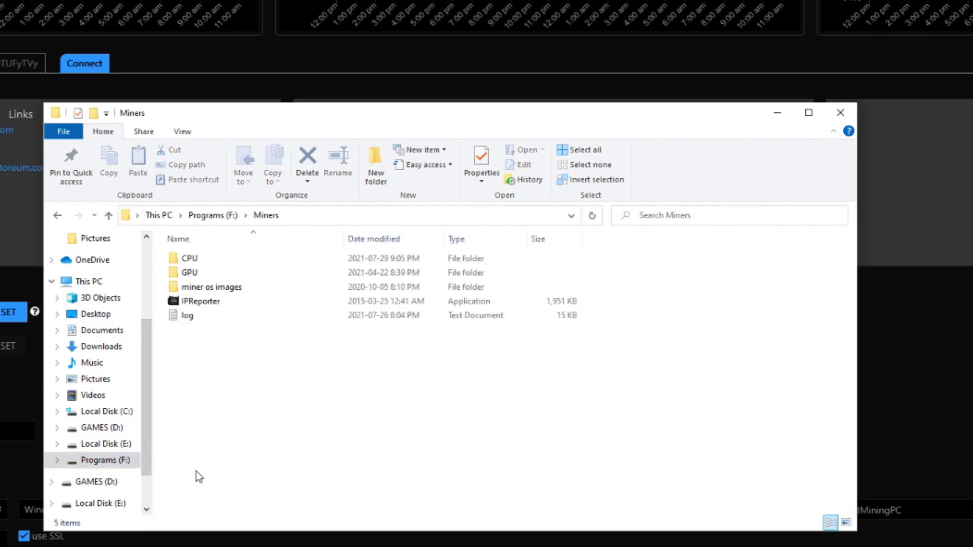
pyautogui.doubleClick(202, 260)
pyautogui.click(198, 303)
pyautogui.doubleClick(198, 303)
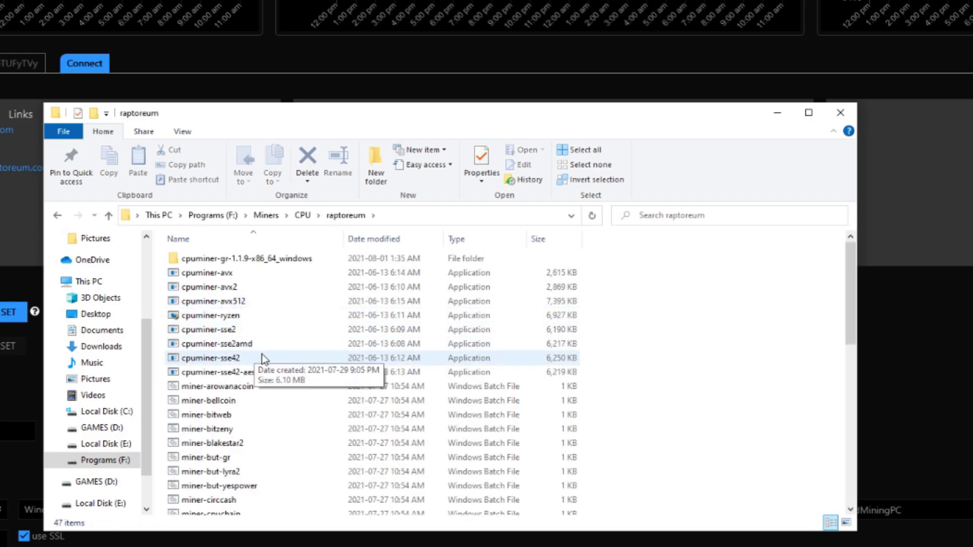
pyautogui.scroll(-9, 265, 352)
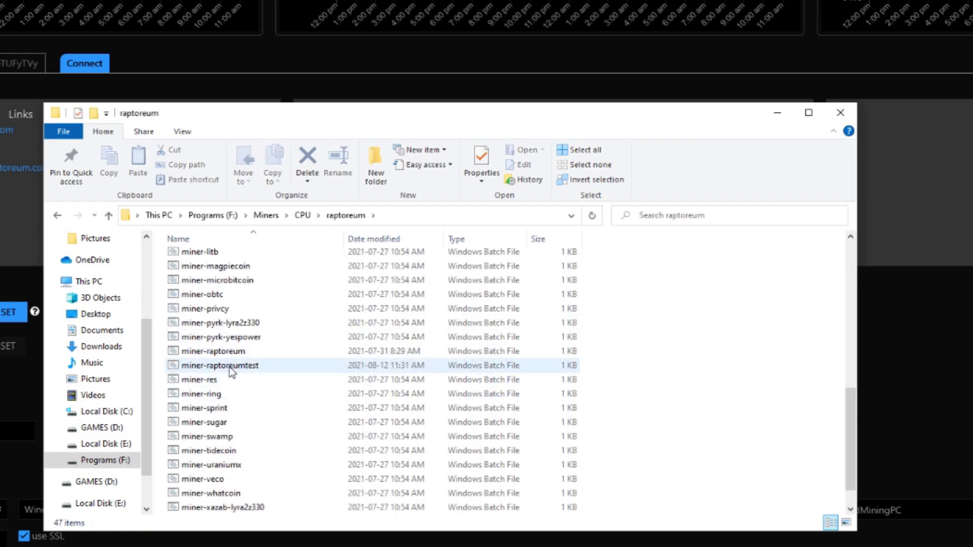
pyautogui.rightClick(248, 366)
pyautogui.click(261, 393)
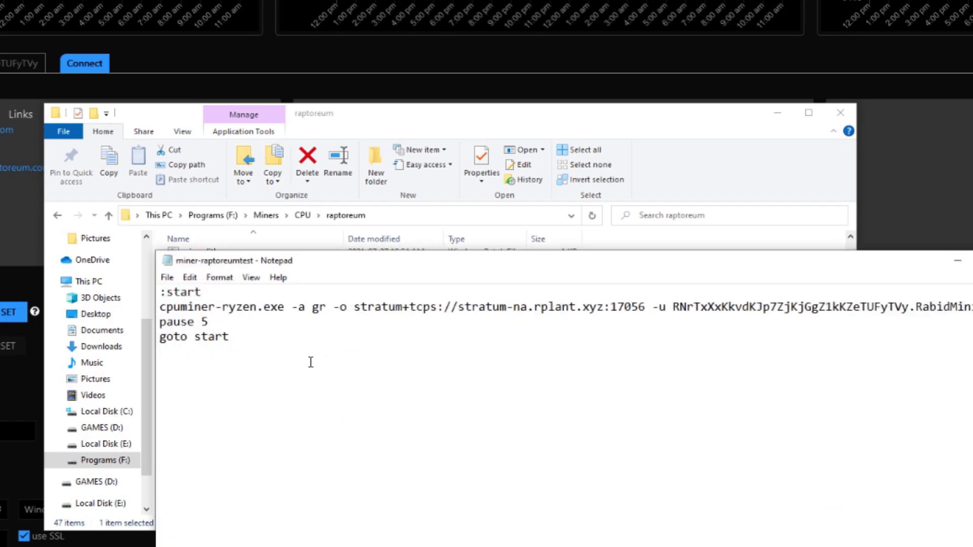
# Close File Explorer, move Notepad to the top of the screen, and minimize it.
pyautogui.click(839, 114)
pyautogui.moveTo(660, 262); pyautogui.dragTo(537, 93)
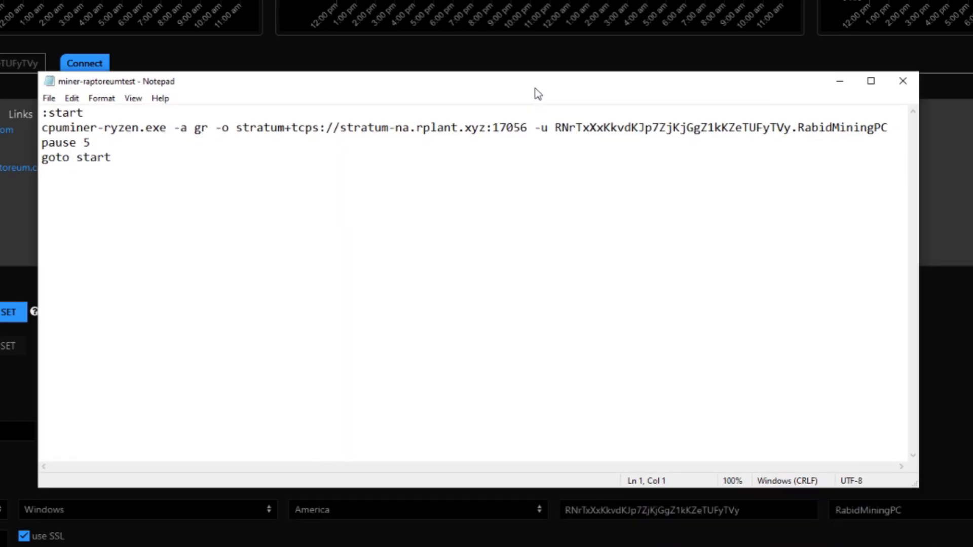
pyautogui.click(839, 81)
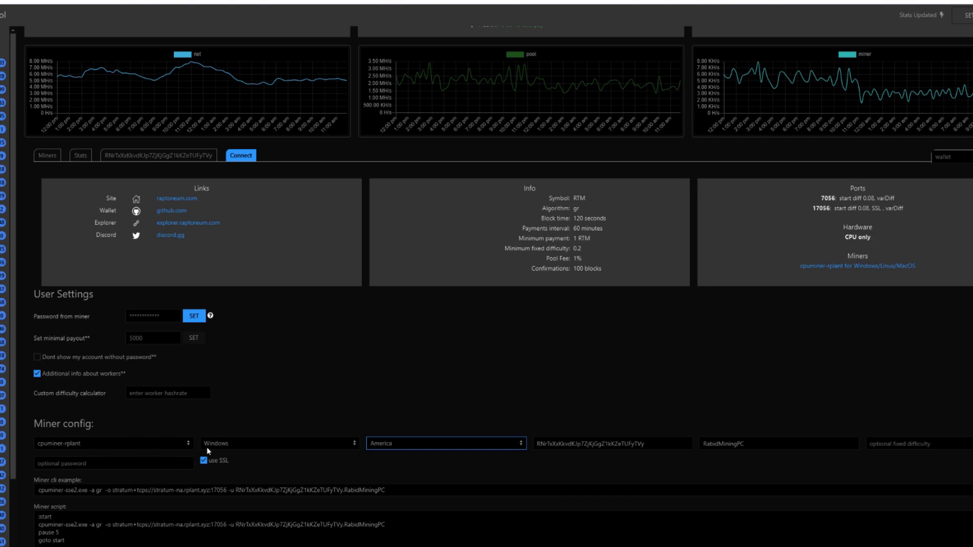
# Keep America as the pool region, select the wallet address field, and switch to Raptoreum Core.
pyautogui.click(422, 447)
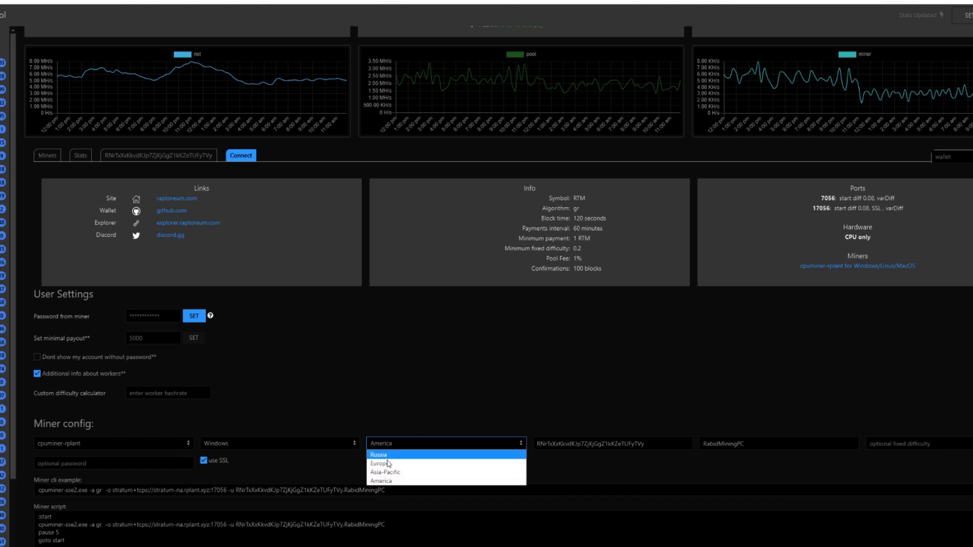
pyautogui.click(391, 481)
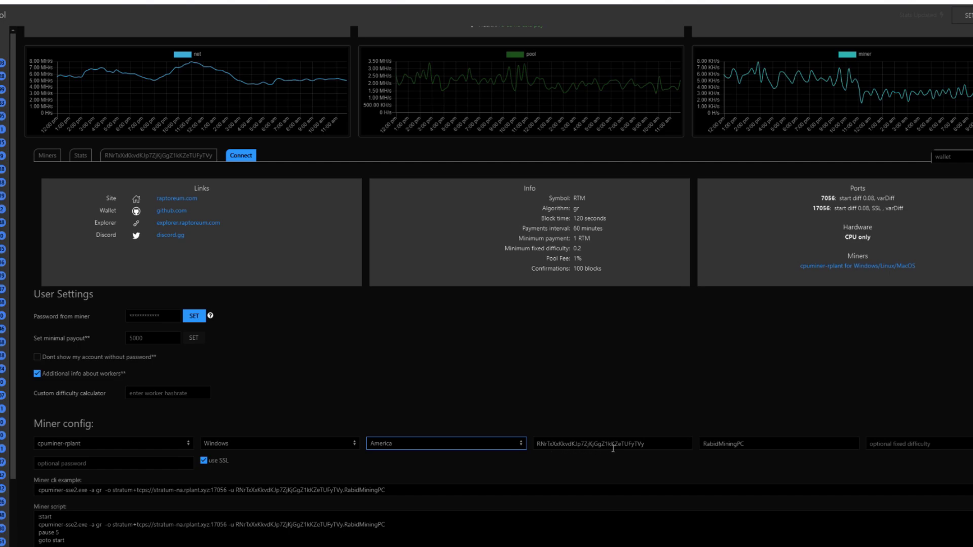
pyautogui.click(651, 447)
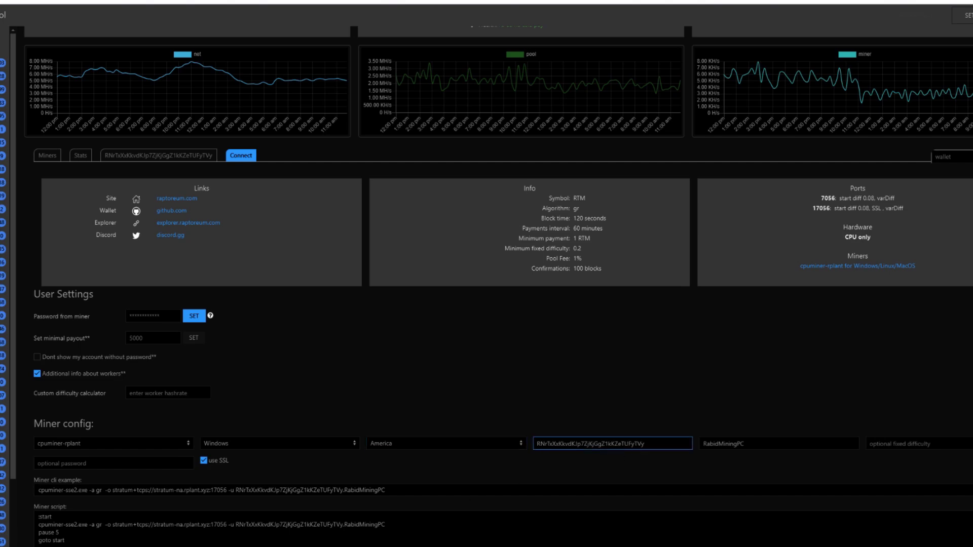
pyautogui.hotkey('alt', 'Tab')
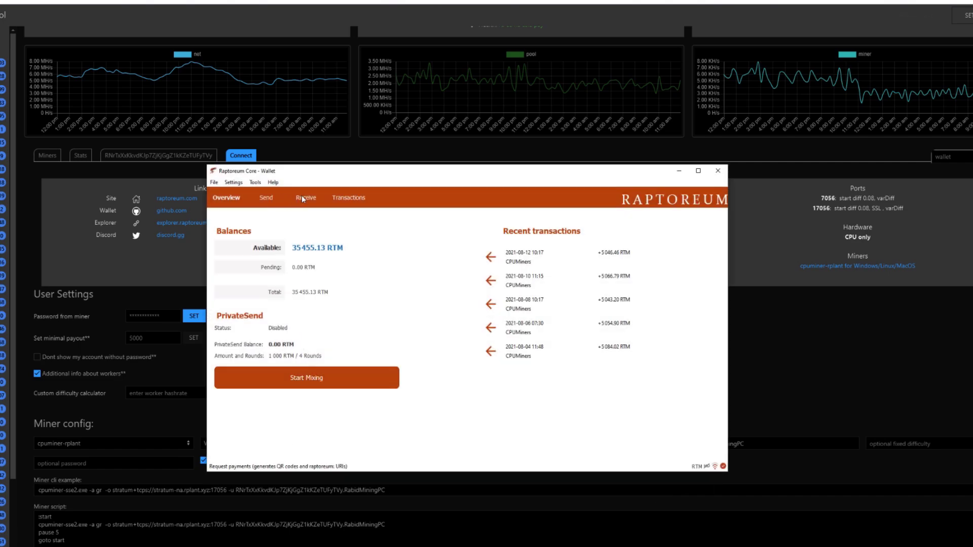
# Check the CPUMiners receiving address details in Raptoreum Core, then minimize the wallet.
pyautogui.click(304, 198)
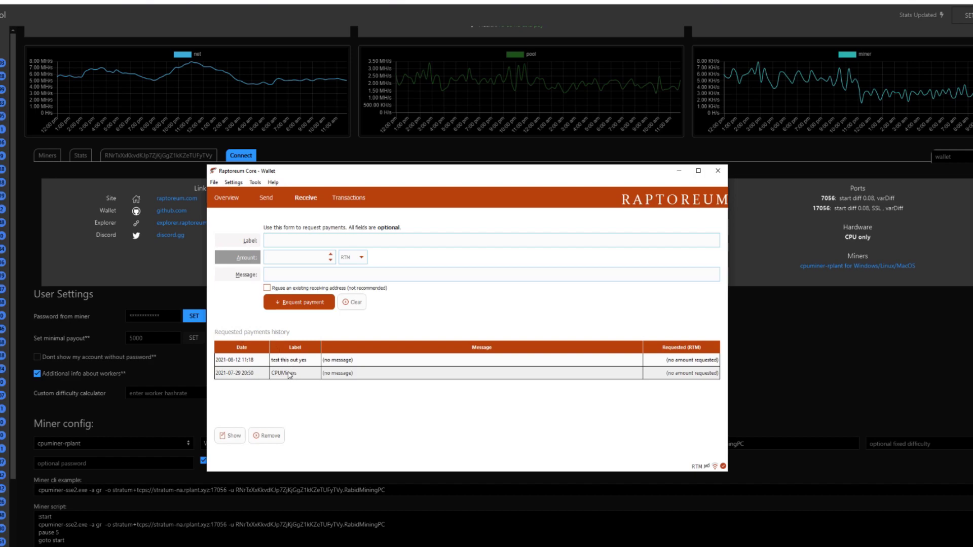
pyautogui.click(239, 437)
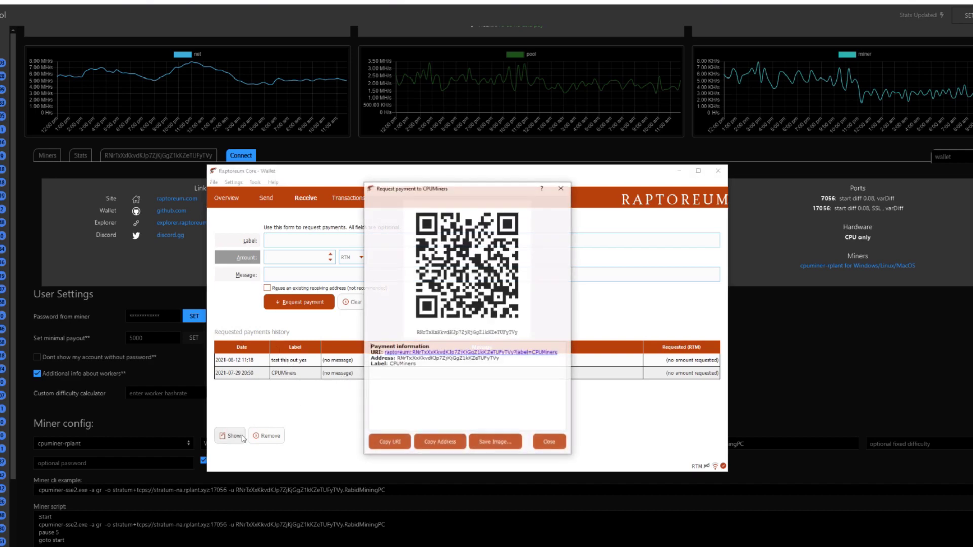
pyautogui.click(560, 189)
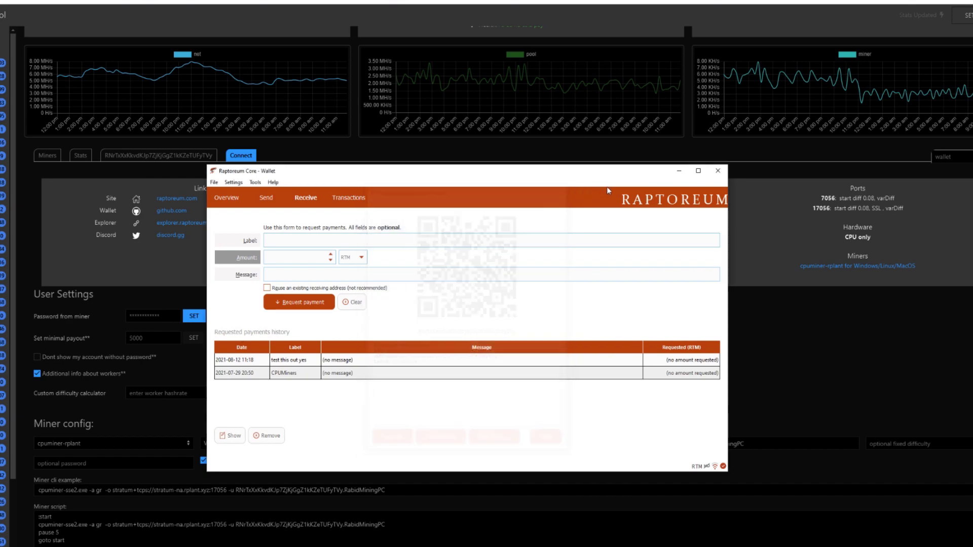
pyautogui.click(679, 170)
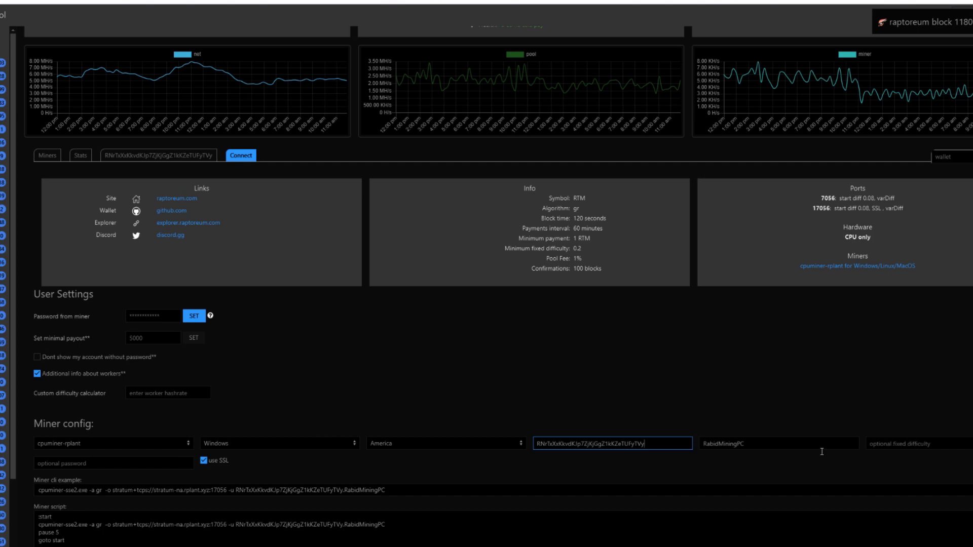
# Enter a trial password in the optional password field, remove it, and check the password help.
pyautogui.click(100, 467)
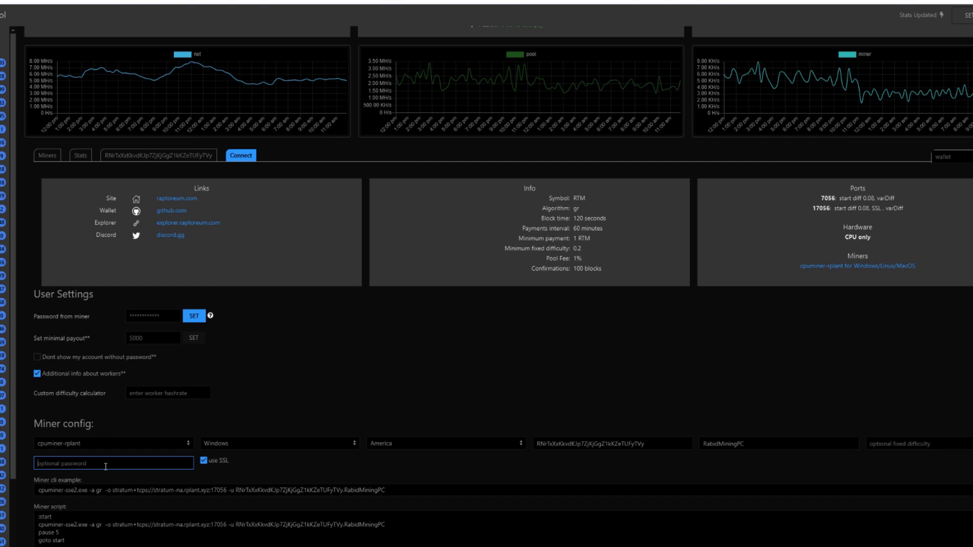
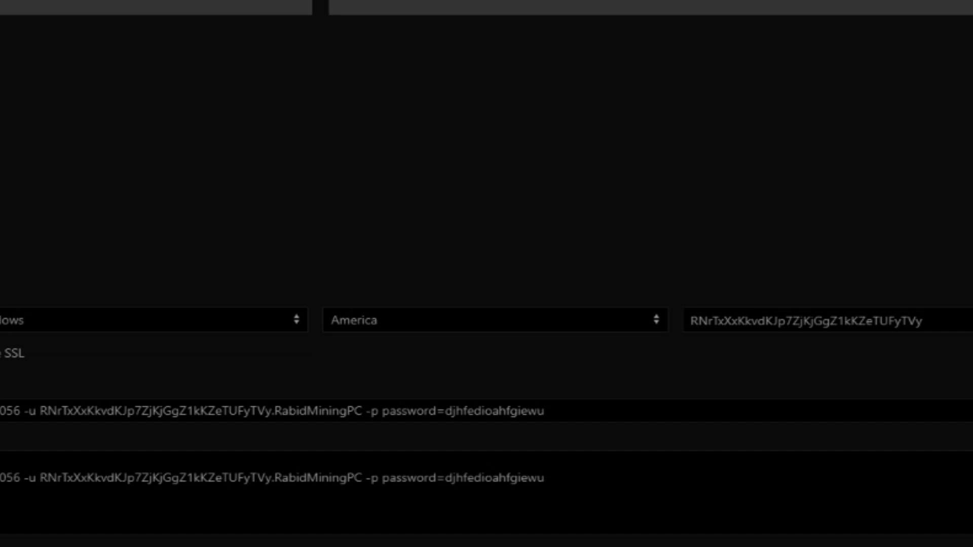
pyautogui.press('BackSpace')
pyautogui.press('BackSpace')
pyautogui.press('BackSpace')
pyautogui.press('BackSpace')
pyautogui.press('BackSpace')
pyautogui.press('BackSpace')
pyautogui.press('BackSpace')
pyautogui.press('BackSpace')
pyautogui.press('BackSpace')
pyautogui.press('BackSpace')
pyautogui.press('BackSpace')
pyautogui.press('BackSpace')
pyautogui.press('BackSpace')
pyautogui.press('BackSpace')
pyautogui.press('BackSpace')
pyautogui.press('BackSpace')
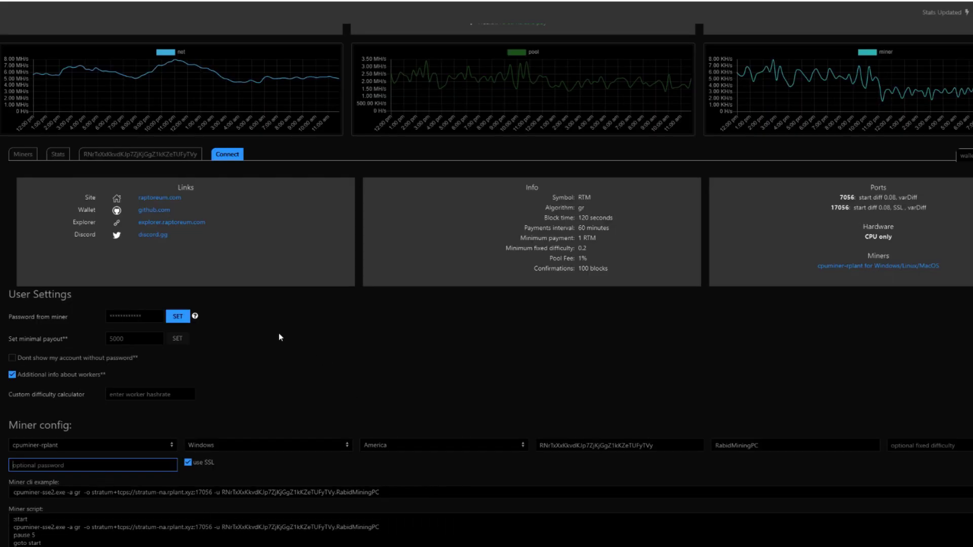
pyautogui.click(194, 316)
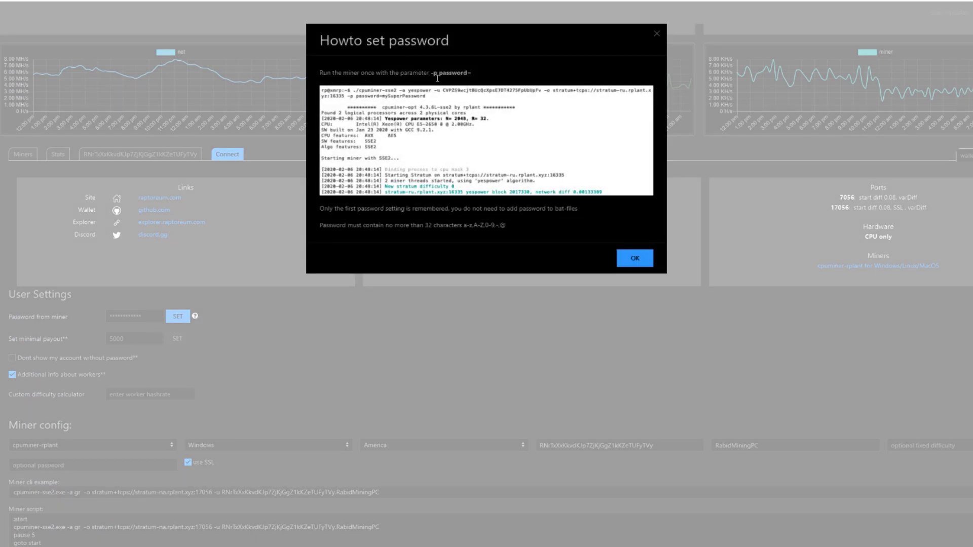
pyautogui.click(657, 34)
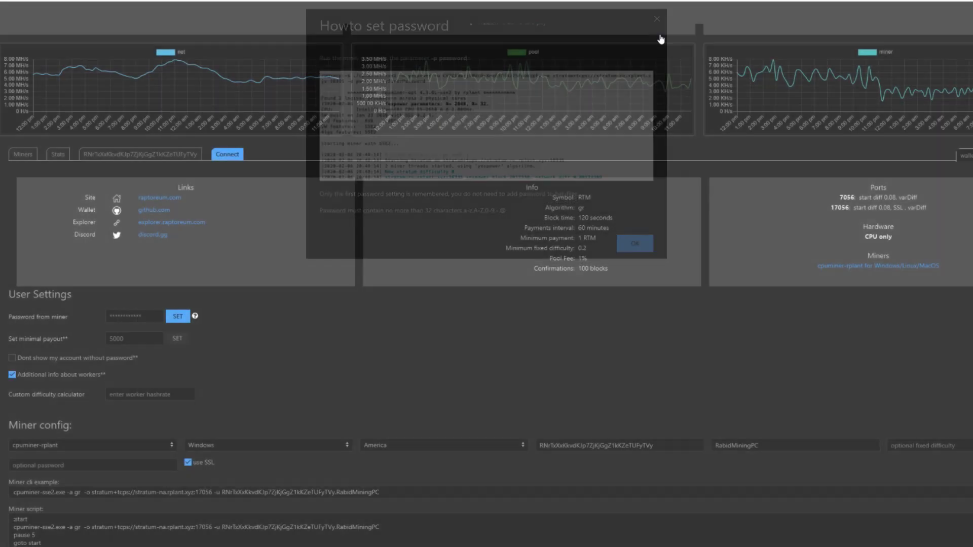
# Bring the Notepad miner-raptoreumtest script back to the front.
pyautogui.click(68, 469)
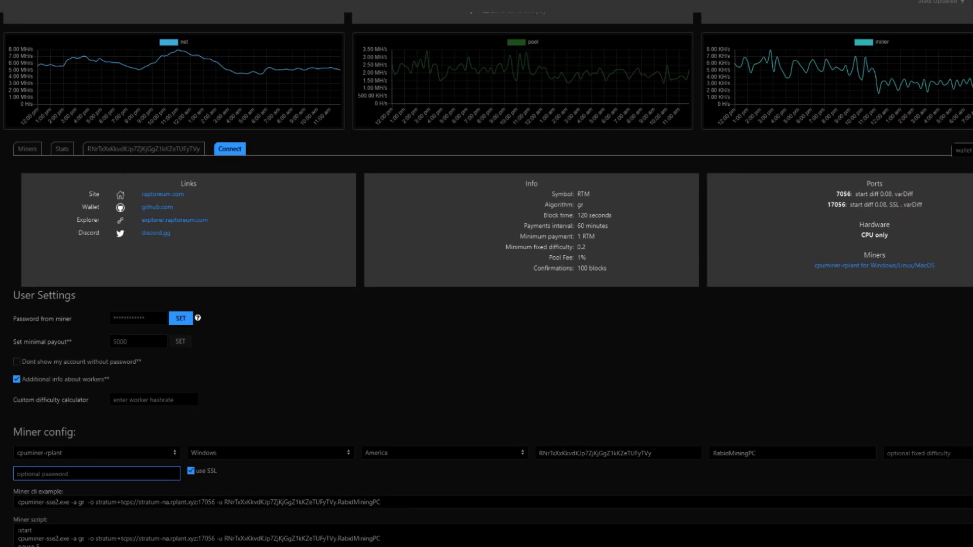
pyautogui.click(277, 546)
pyautogui.click(319, 539)
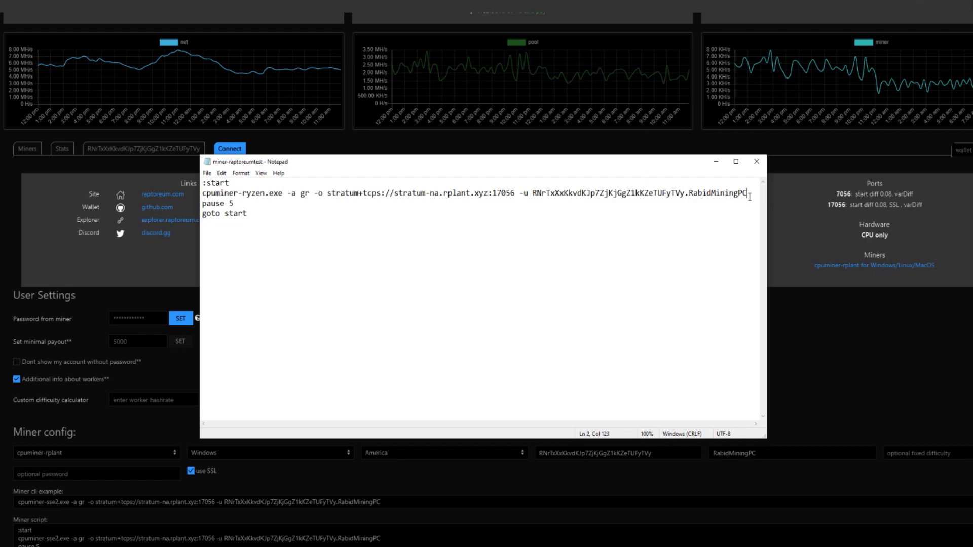
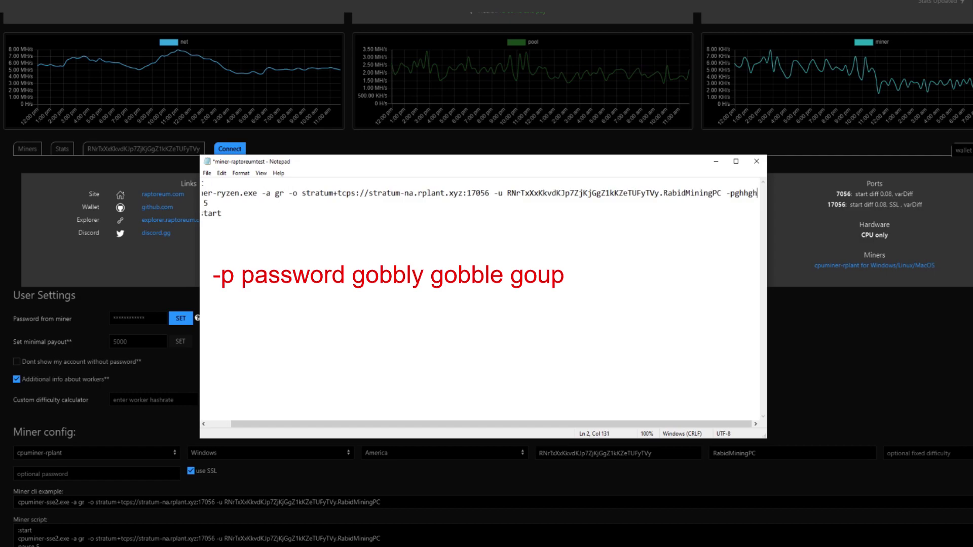
# Add and delete a trial -p password option after RabidMiningPC, then close without saving.
pyautogui.click(730, 199)
pyautogui.press('Delete')
pyautogui.press('Delete')
pyautogui.press('Delete')
pyautogui.press('Delete')
pyautogui.press('Delete')
pyautogui.press('Delete')
pyautogui.press('Delete')
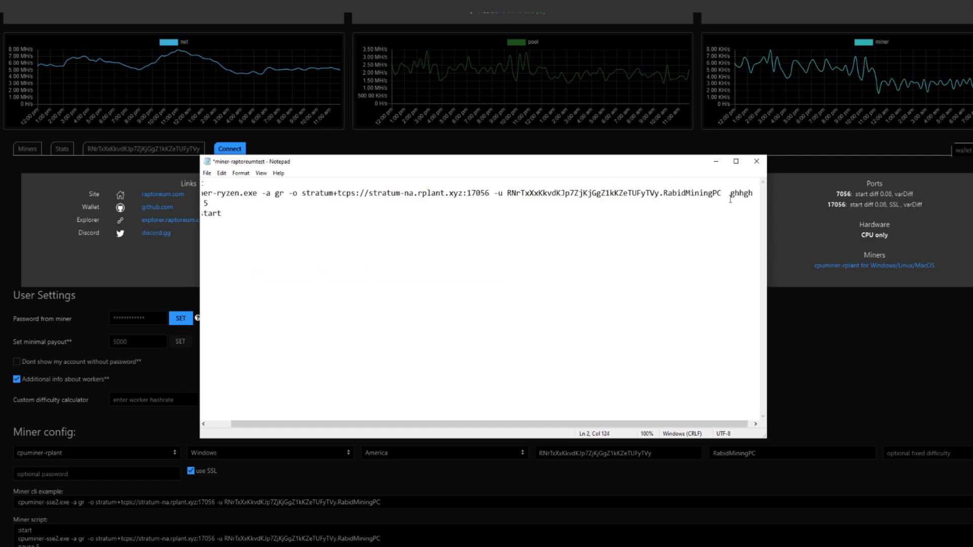
pyautogui.click(757, 161)
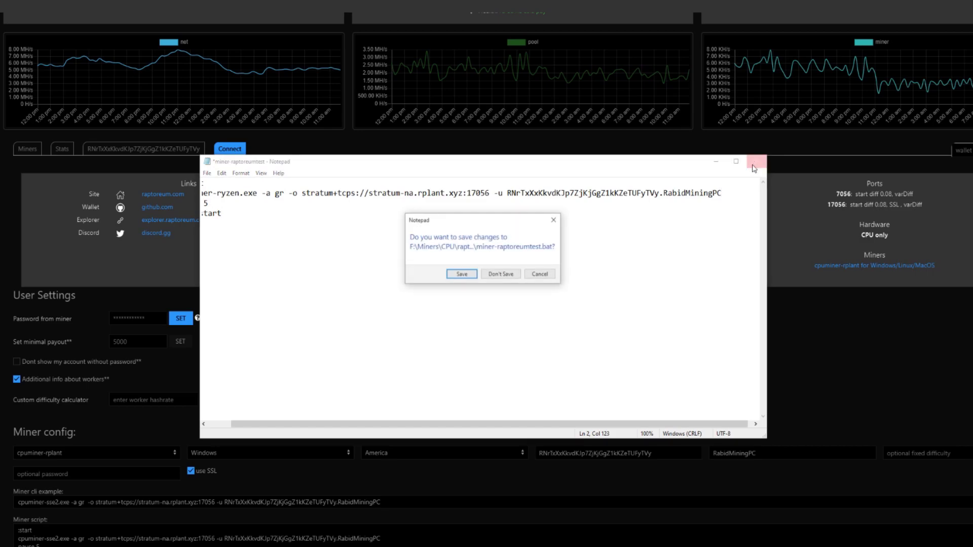
pyautogui.click(505, 277)
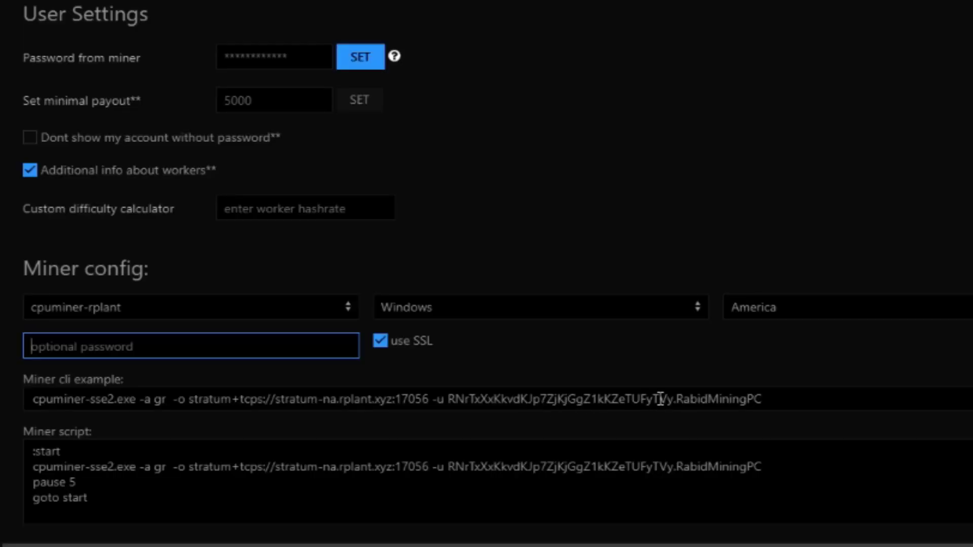
# Select the pool's generated cpuminer-sse2.exe script, then return to the Notepad script.
pyautogui.moveTo(41, 456); pyautogui.dragTo(107, 509)
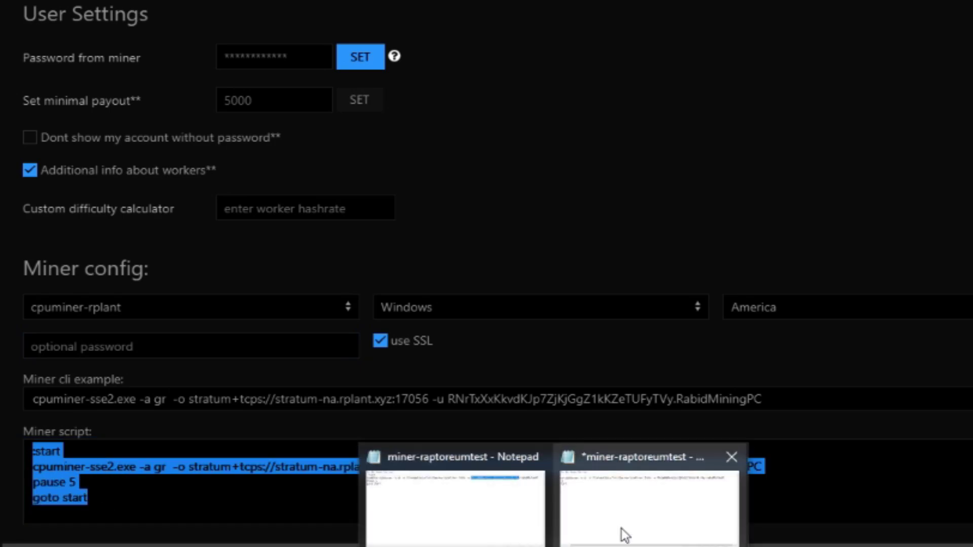
pyautogui.click(618, 529)
# Highlight '-ryzen.exe' in the miner command and bring up the raptoreum folder of cpuminer builds.
pyautogui.moveTo(277, 114); pyautogui.dragTo(245, 127)
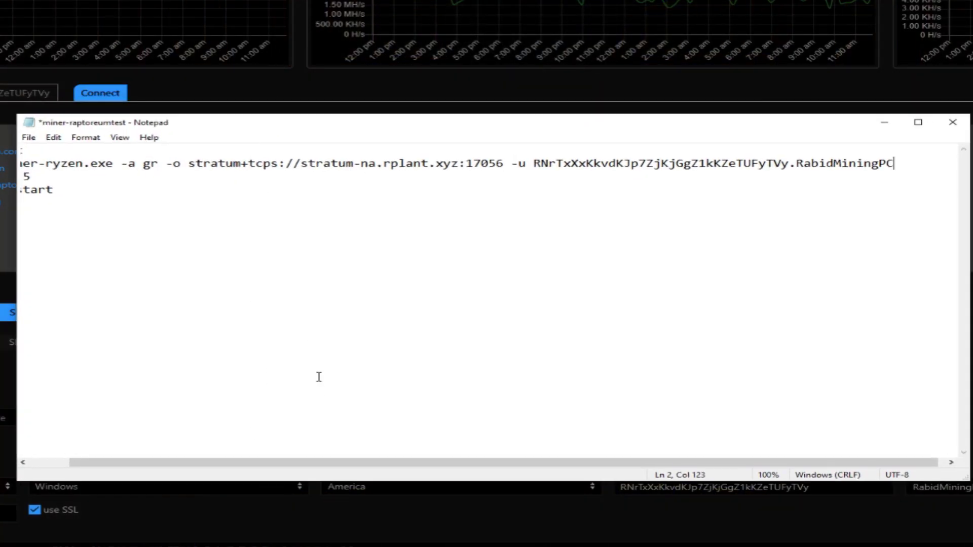
pyautogui.moveTo(298, 465); pyautogui.dragTo(218, 465)
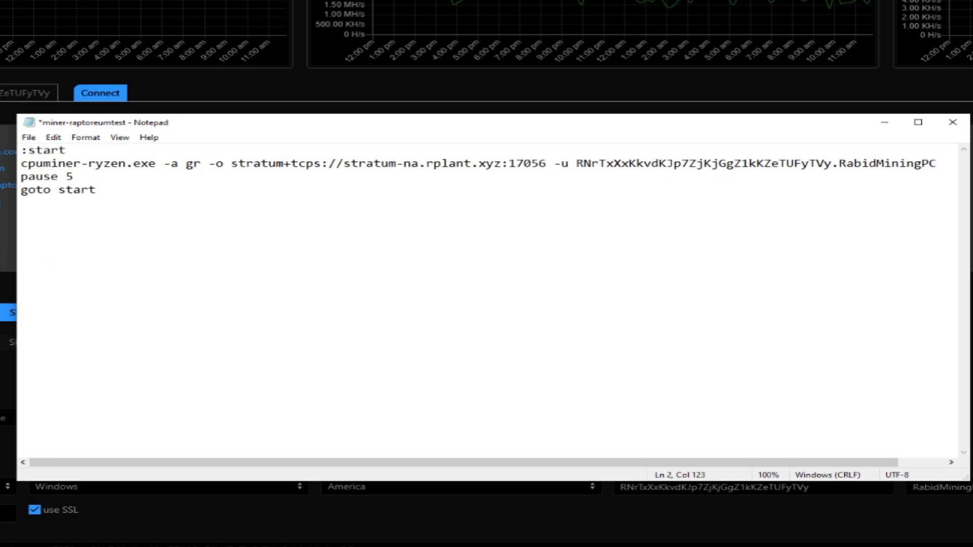
pyautogui.moveTo(150, 164); pyautogui.dragTo(65, 168)
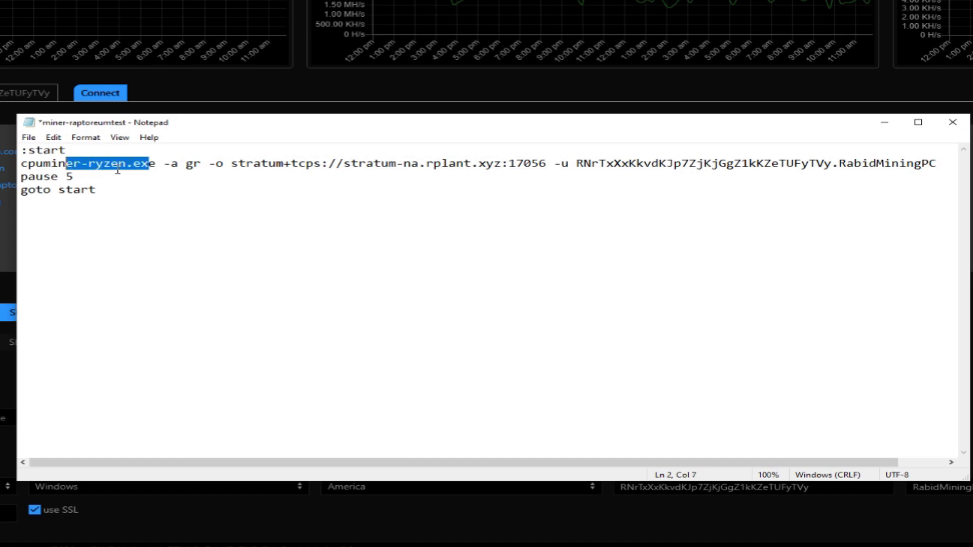
pyautogui.click(157, 168)
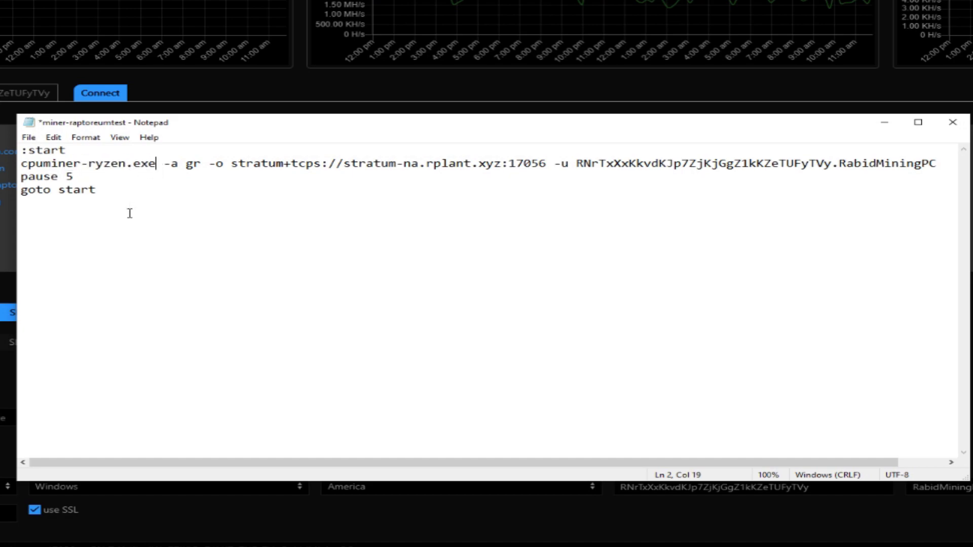
pyautogui.hotkey('alt', 'Tab')
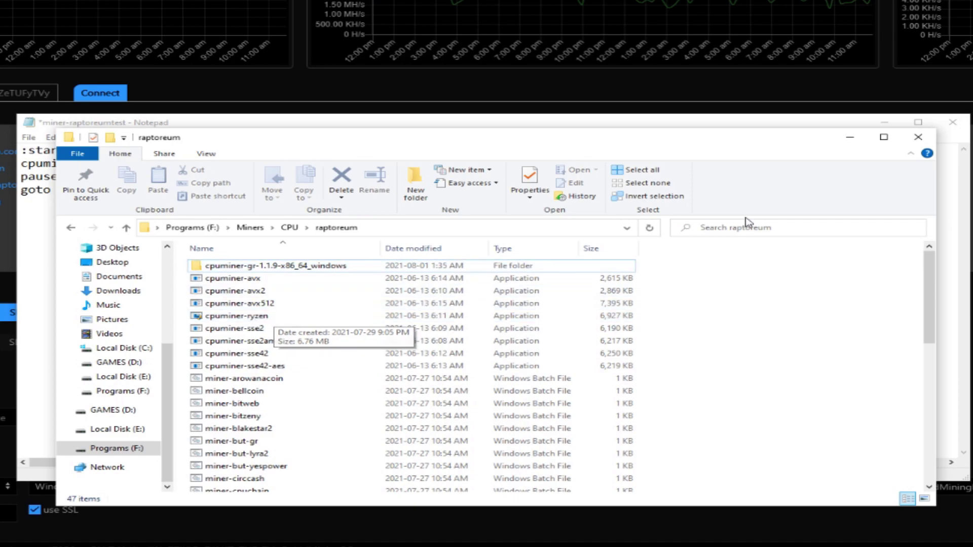
# Close the raptoreum folder window to bring the miner-raptoreumtest script in Notepad back to front.
pyautogui.click(918, 136)
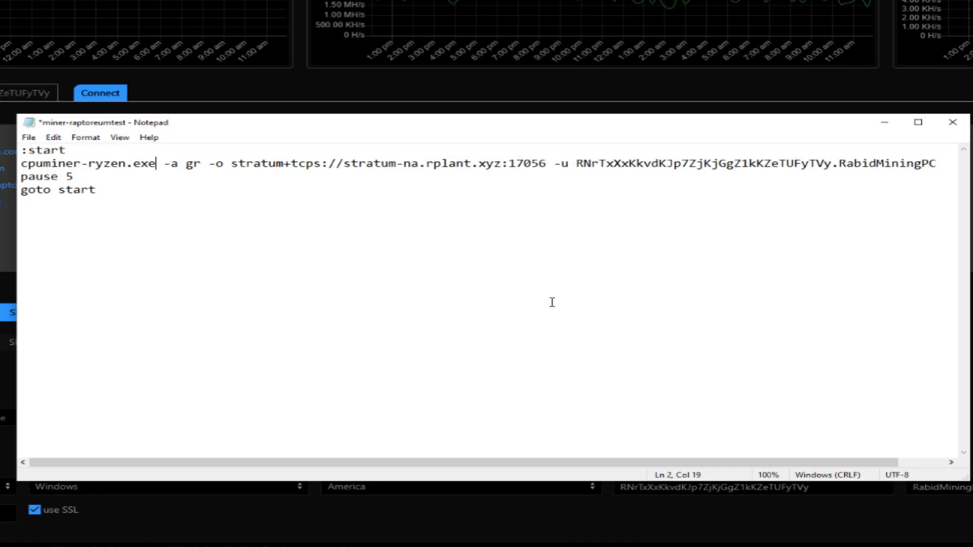
# Run the miner script, approve the UAC prompt, then stop cpuminer after two accepted shares and close both consoles.
pyautogui.moveTo(456, 462); pyautogui.dragTo(503, 463)
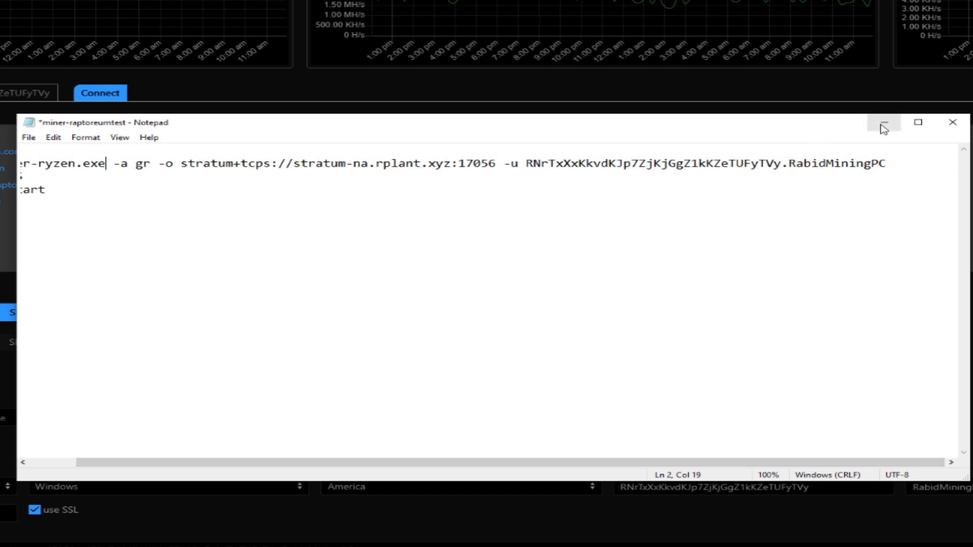
pyautogui.click(884, 123)
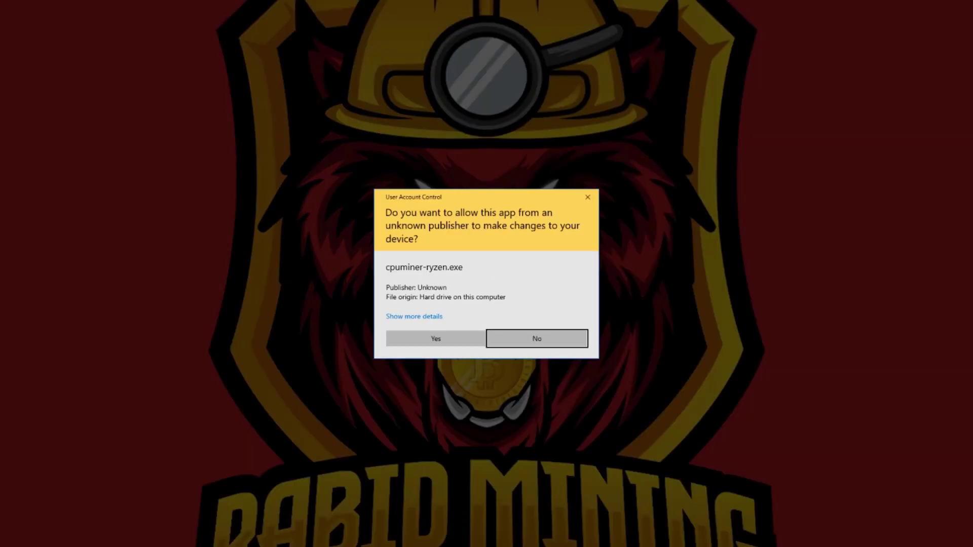
pyautogui.click(436, 339)
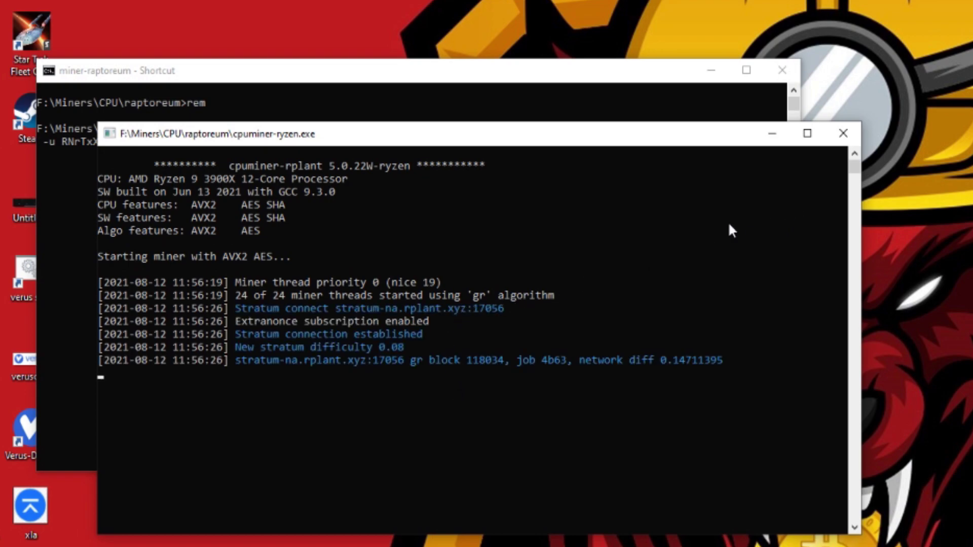
pyautogui.click(842, 134)
pyautogui.click(776, 70)
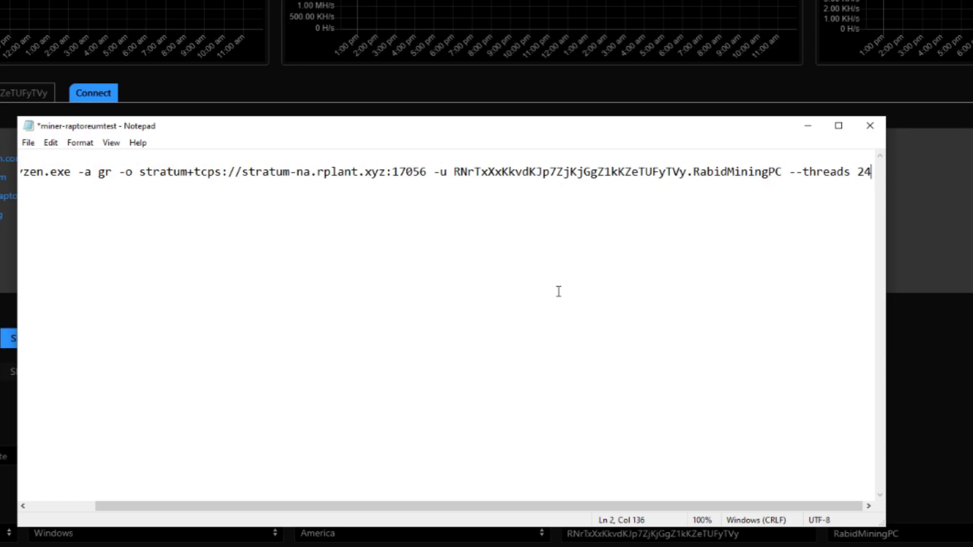
# Delete '--threads 24' so the cpuminer command ends at RabidMiningPC, then minimize Notepad.
pyautogui.moveTo(790, 172); pyautogui.dragTo(881, 175)
pyautogui.press('BackSpace')
pyautogui.press('BackSpace')
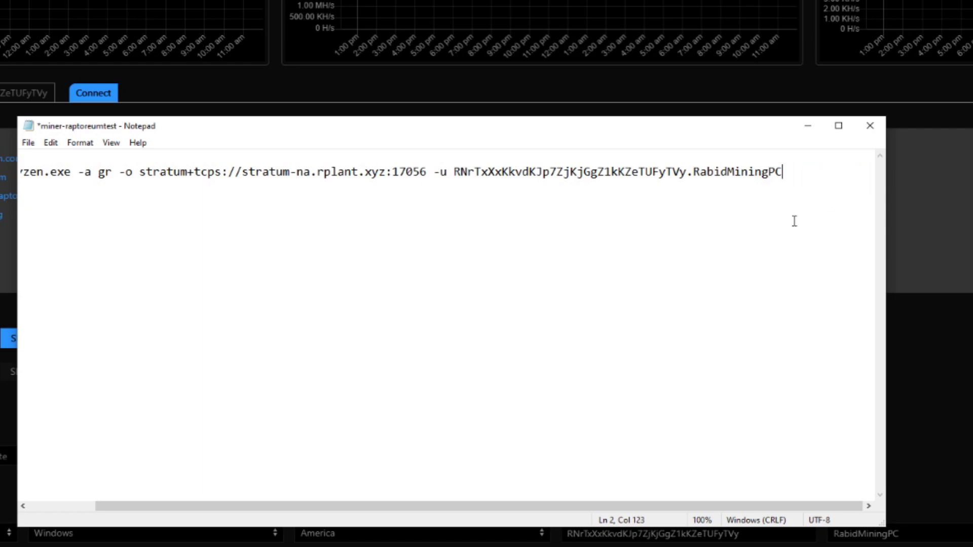
pyautogui.moveTo(471, 506); pyautogui.dragTo(388, 504)
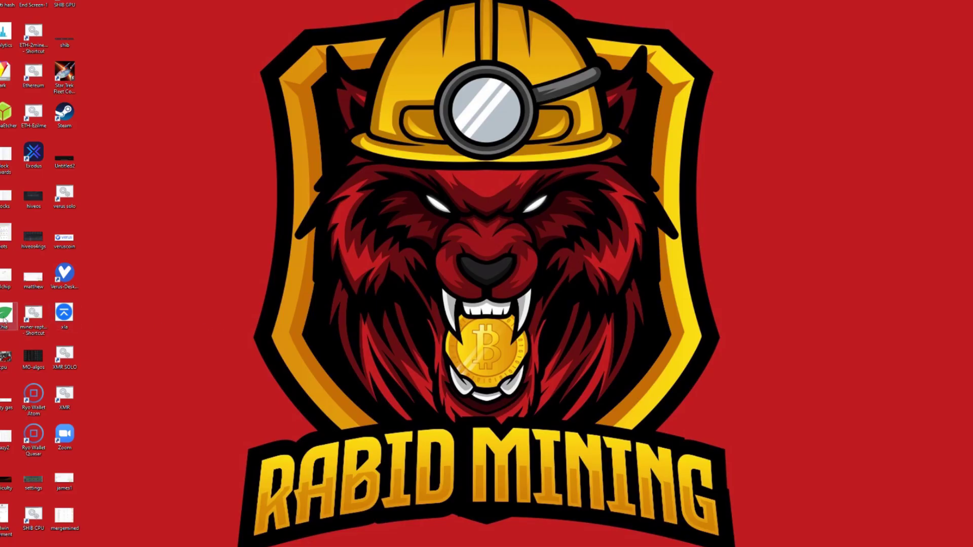
# Relaunch the miner shortcut and approve it, then close the cpuminer and batch console windows.
pyautogui.doubleClick(35, 316)
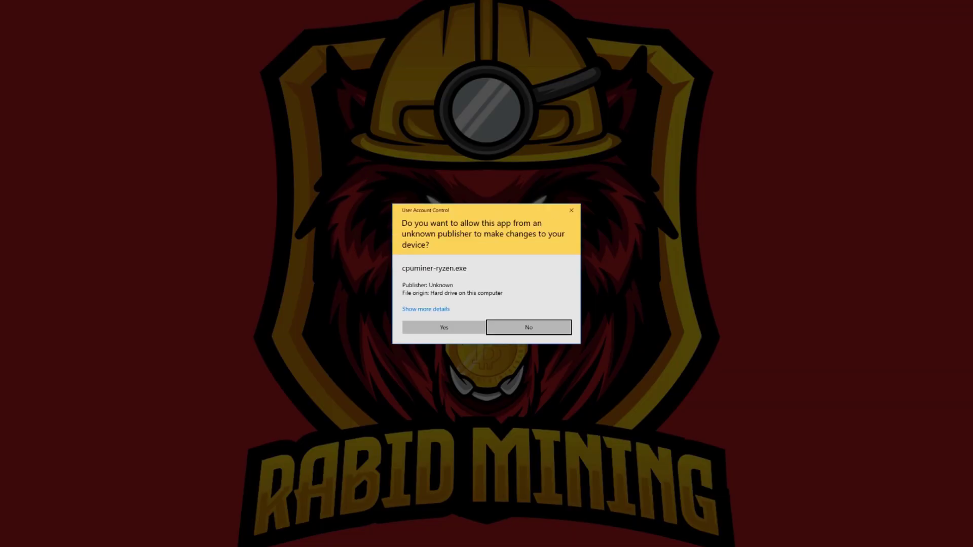
pyautogui.click(444, 328)
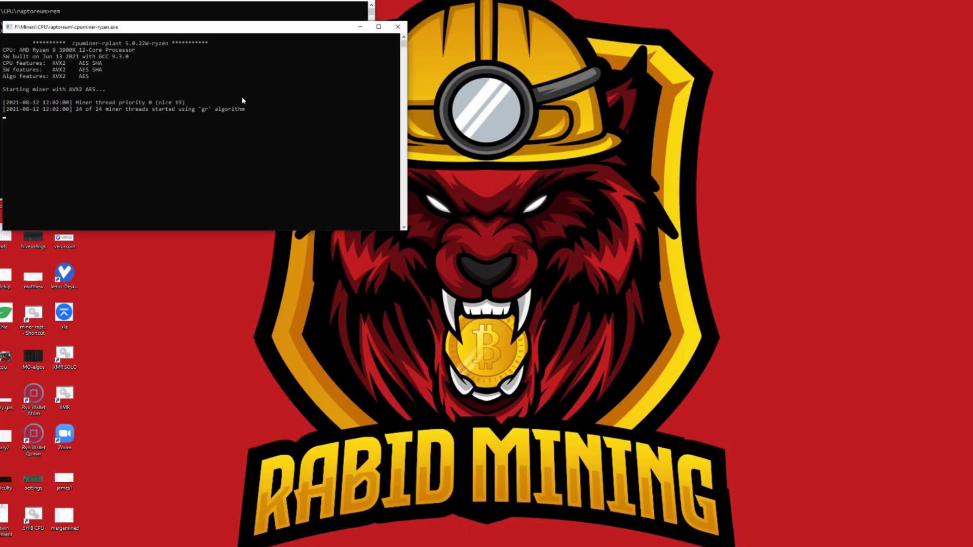
pyautogui.click(397, 26)
pyautogui.click(371, 3)
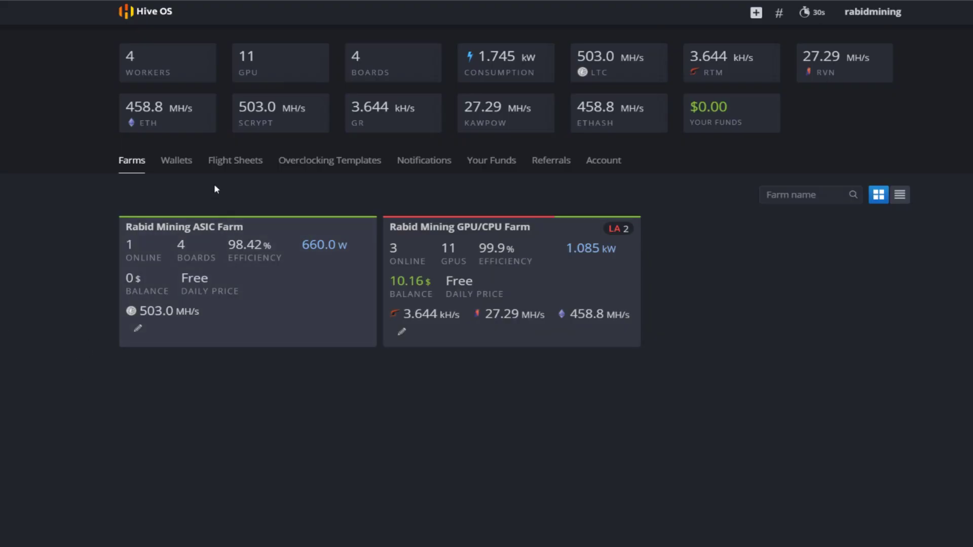
# Go to the Rabid Mining GPU/CPU Farm's Wallets and start a new wallet.
pyautogui.click(455, 231)
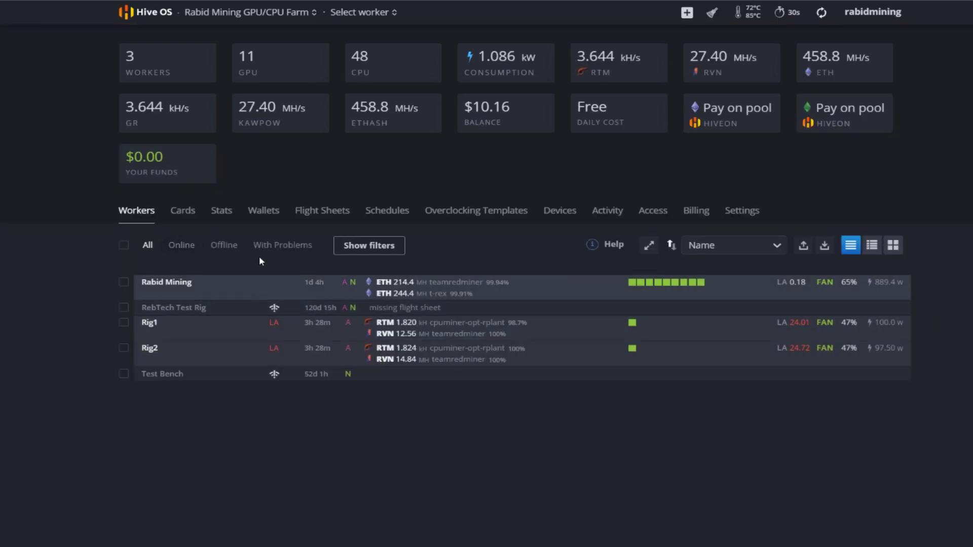
pyautogui.click(267, 215)
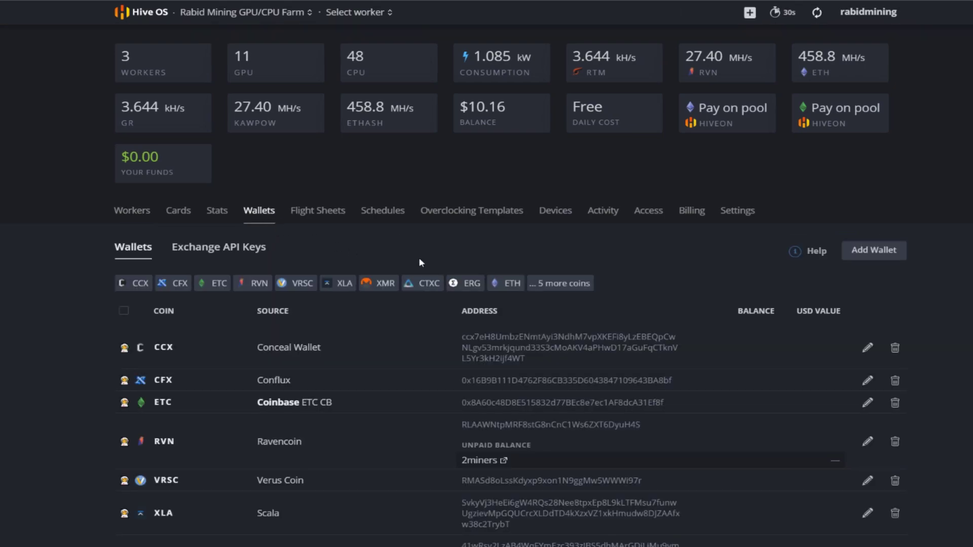
pyautogui.click(875, 253)
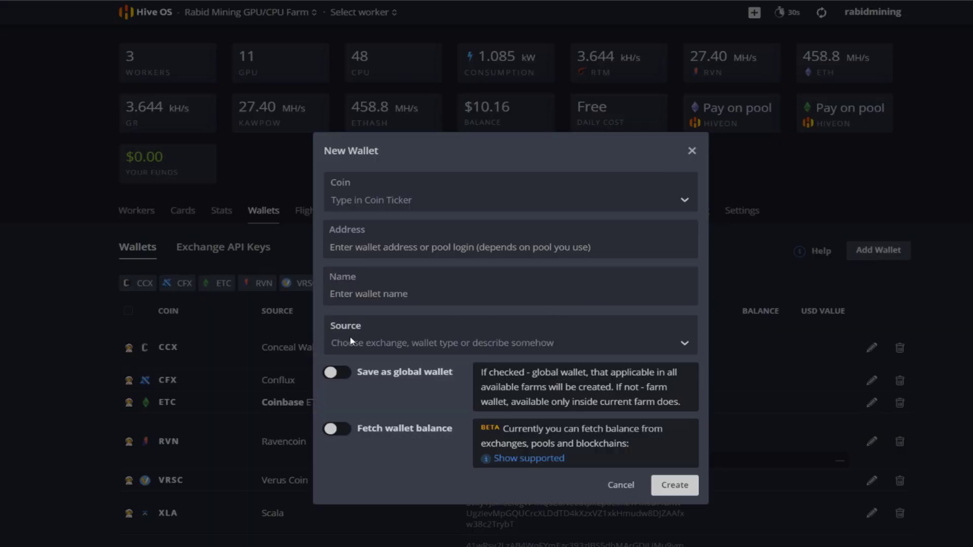
# Create an RTM wallet with the pasted address, named 'drthdhted', and close the form.
pyautogui.click(373, 202)
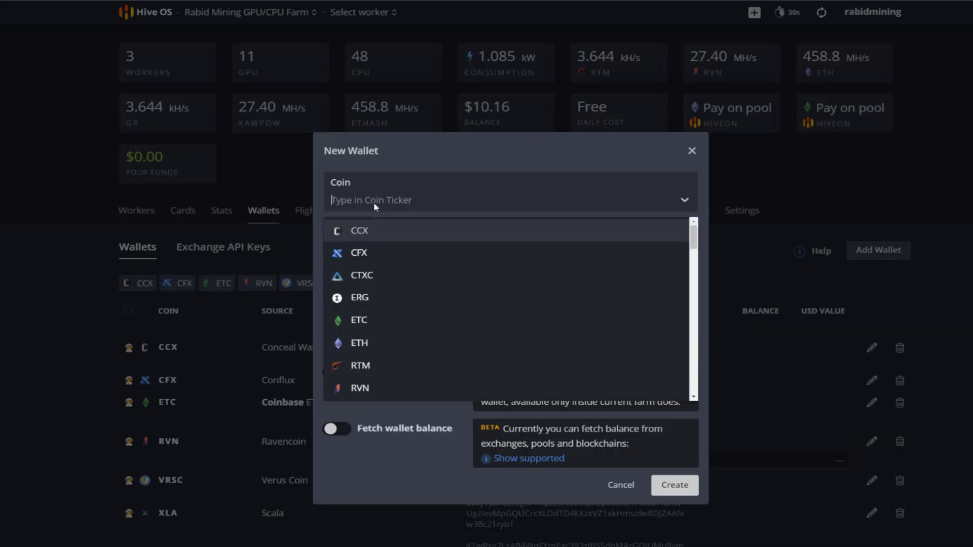
pyautogui.write('rt')
pyautogui.press('Return')
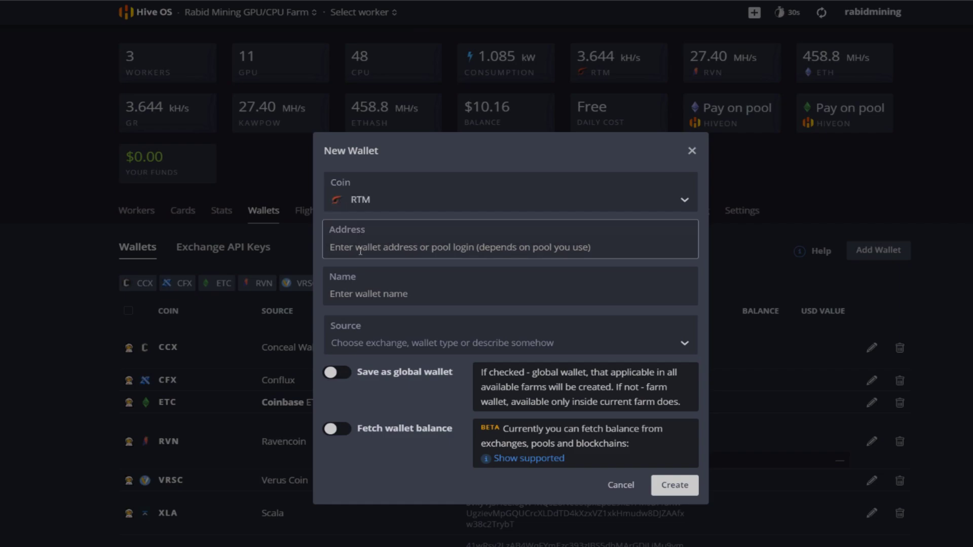
pyautogui.click(375, 304)
pyautogui.write('drthdhted')
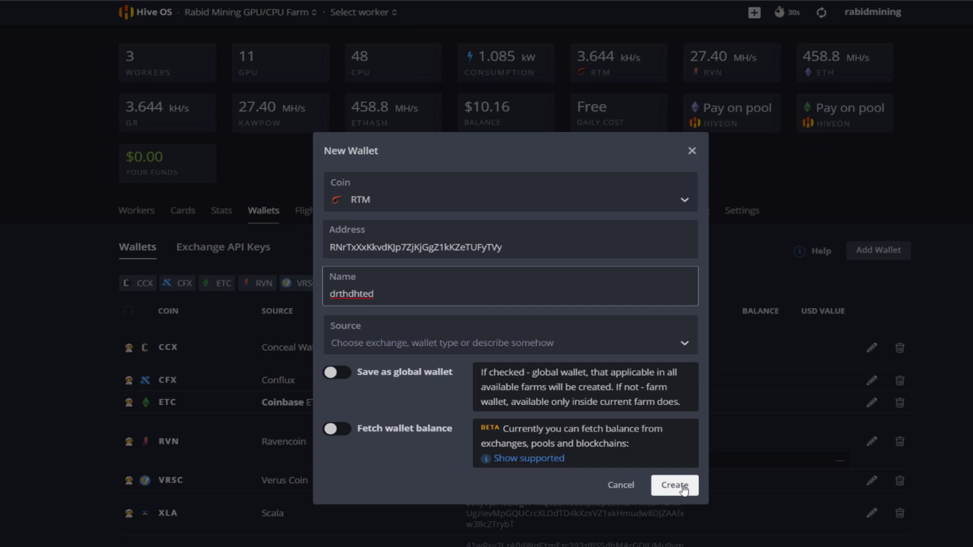
pyautogui.click(621, 485)
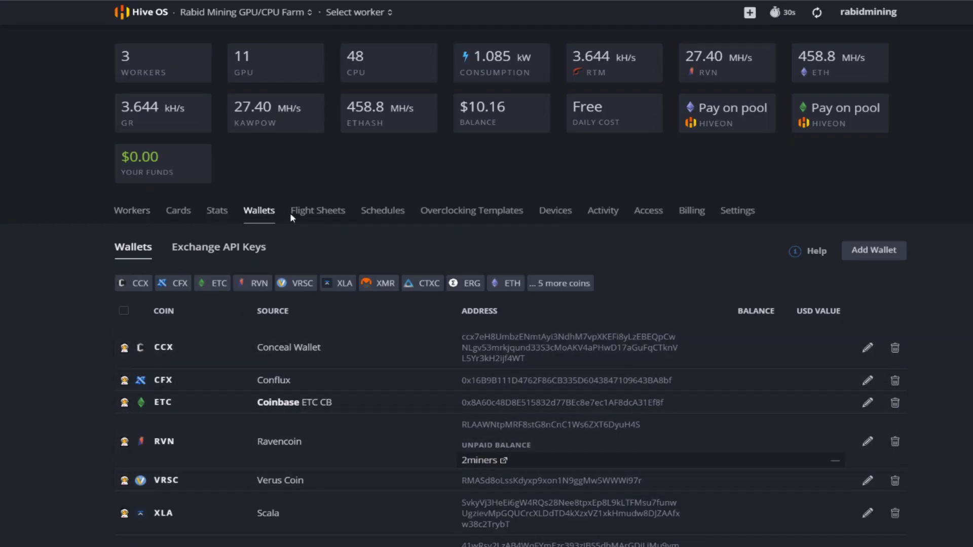
# Start a new flight sheet with coin RTM and the Raptoreum wallet.
pyautogui.click(317, 213)
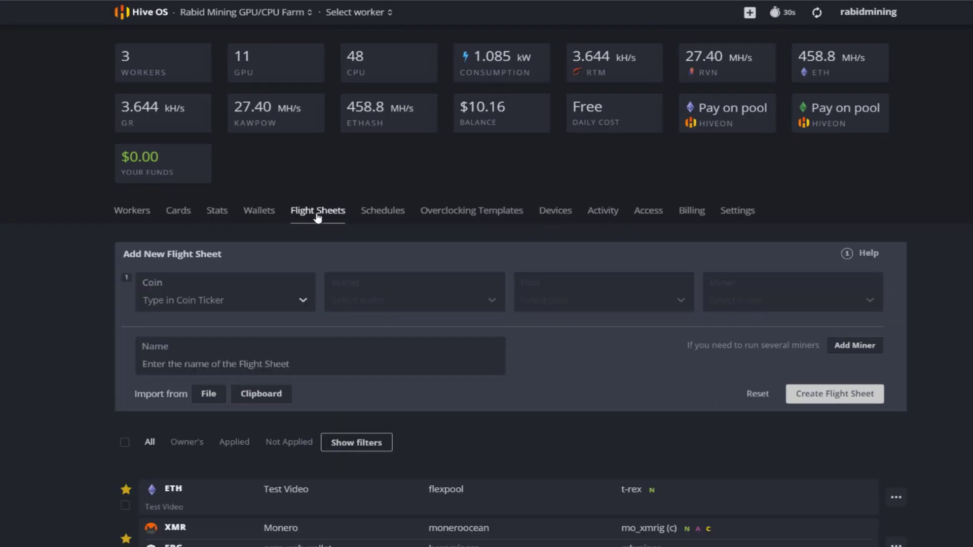
pyautogui.click(230, 301)
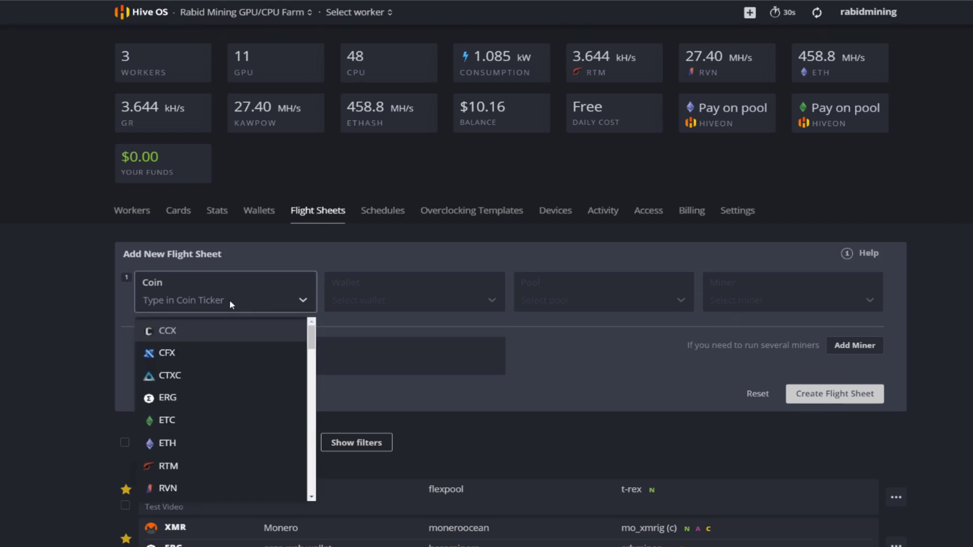
pyautogui.write('rtm')
pyautogui.click(205, 328)
pyautogui.click(387, 298)
pyautogui.click(370, 330)
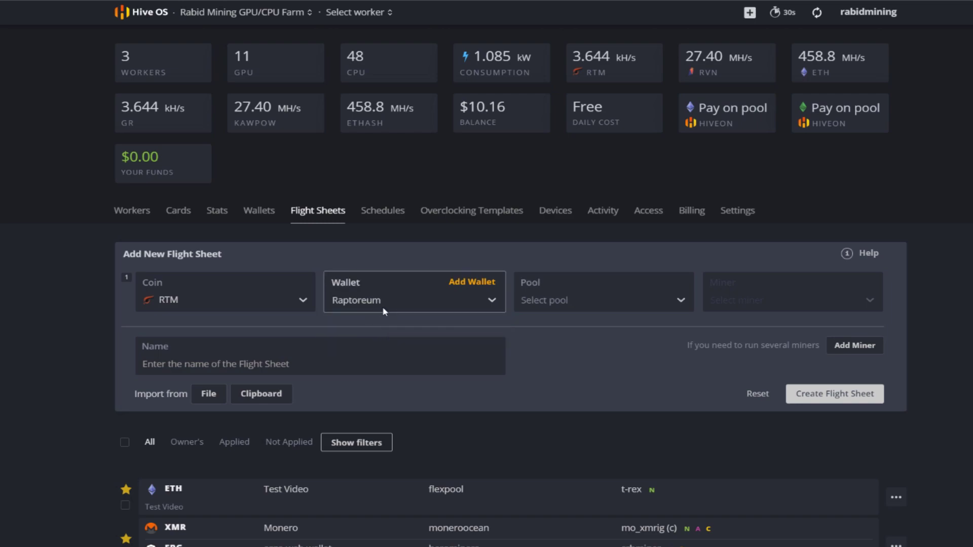
# Set the pool to rplant's North America server and the miner to cpuminer-opt.
pyautogui.click(554, 301)
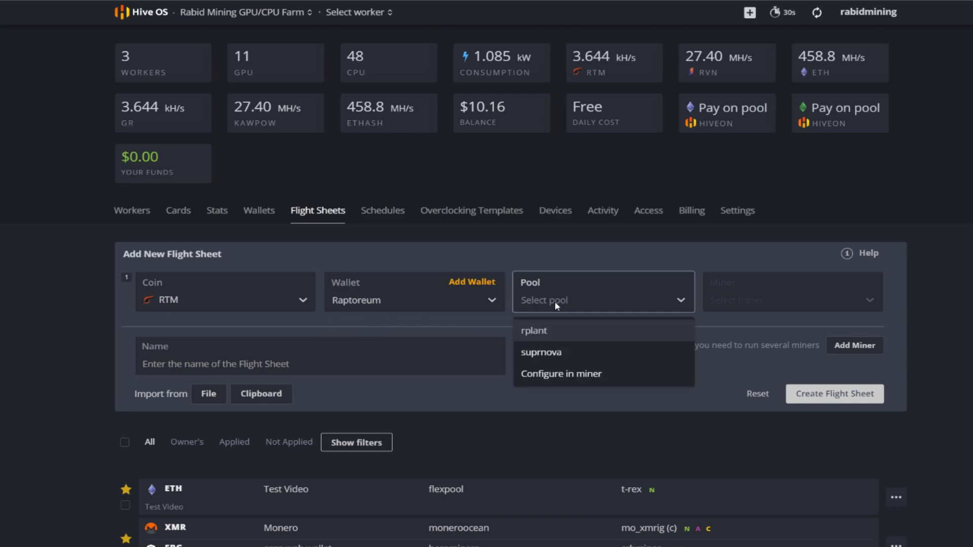
pyautogui.click(531, 332)
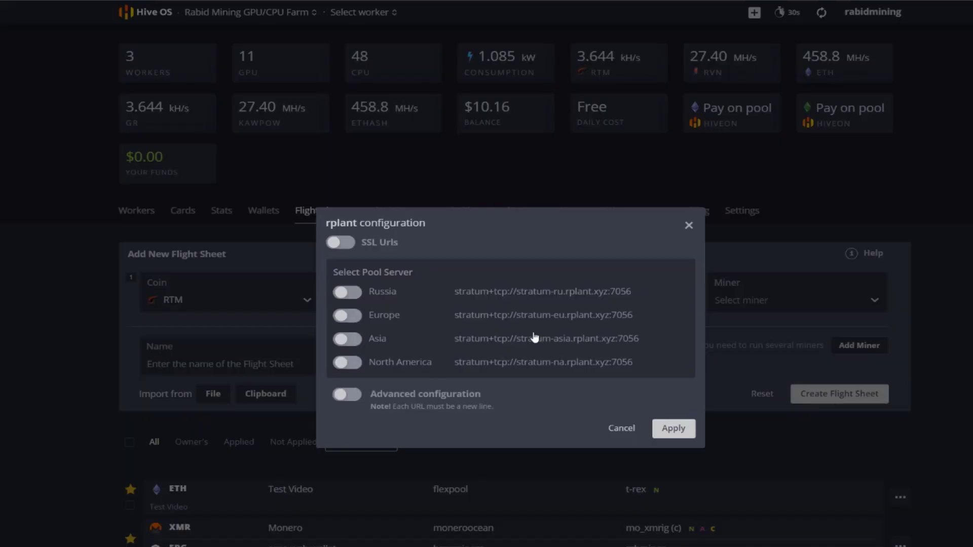
pyautogui.click(348, 362)
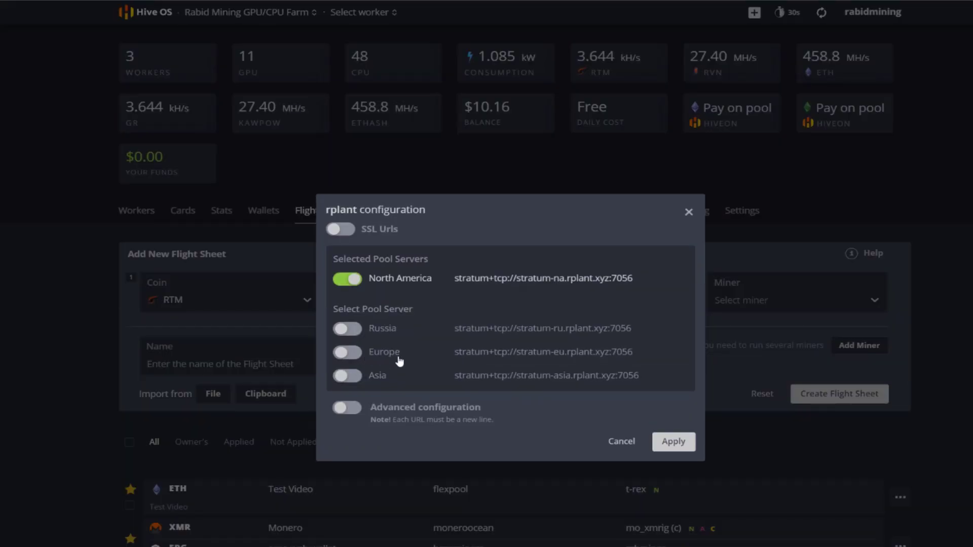
pyautogui.click(673, 441)
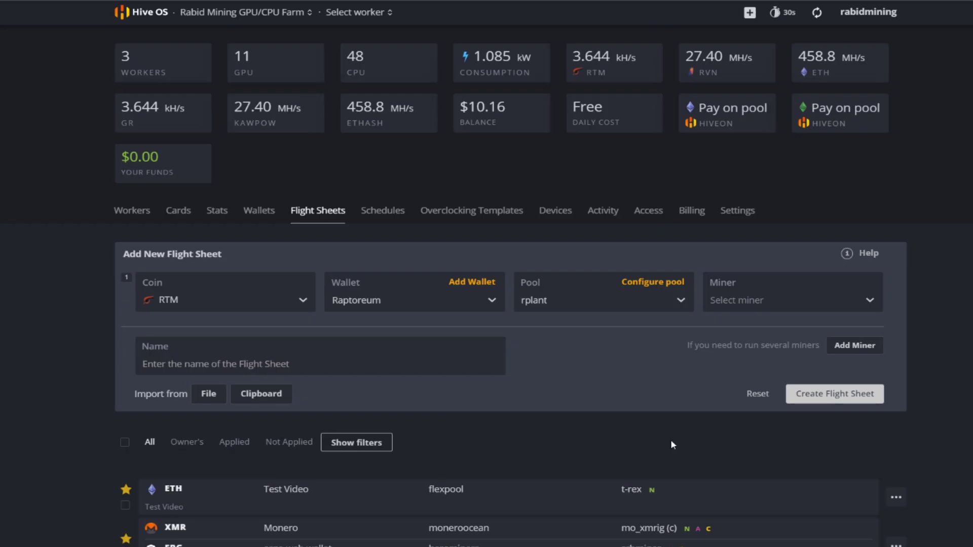
pyautogui.click(754, 301)
pyautogui.click(741, 333)
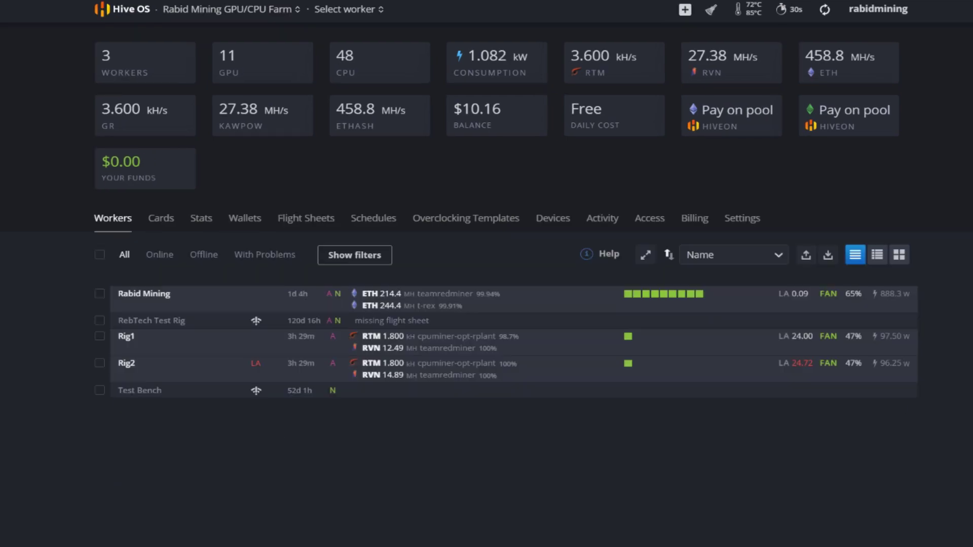
# Open Rig1's Flight Sheet tab and edit its RTM&RVN flight sheet.
pyautogui.click(126, 336)
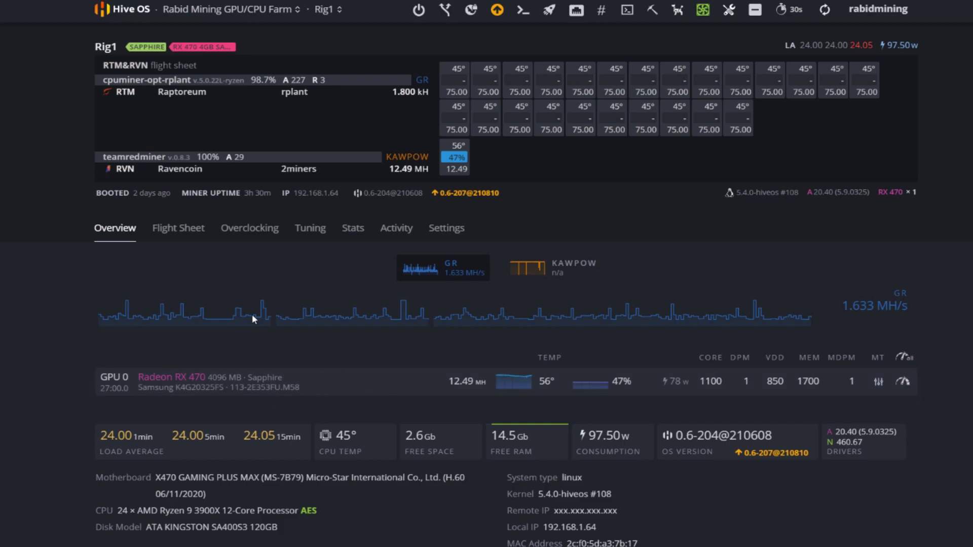
pyautogui.click(178, 228)
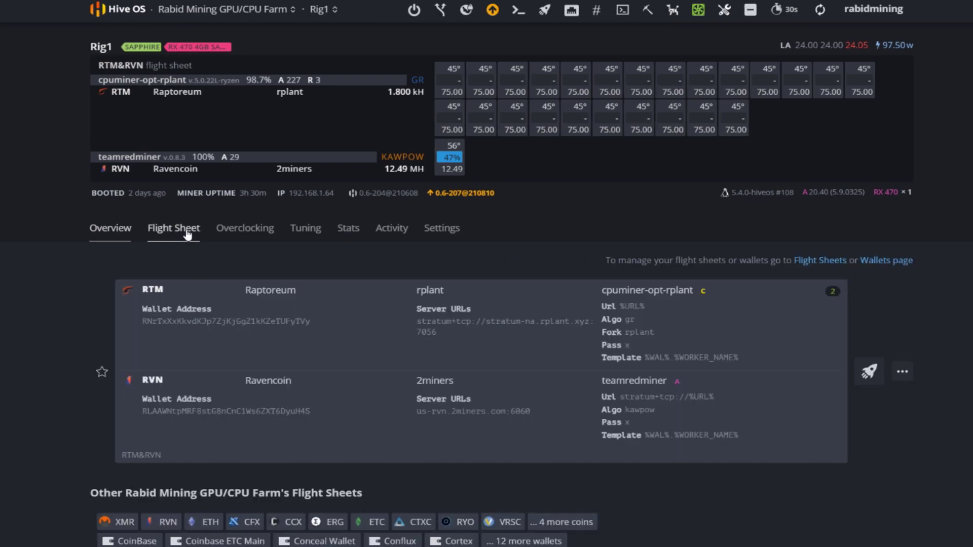
pyautogui.click(904, 374)
pyautogui.click(826, 393)
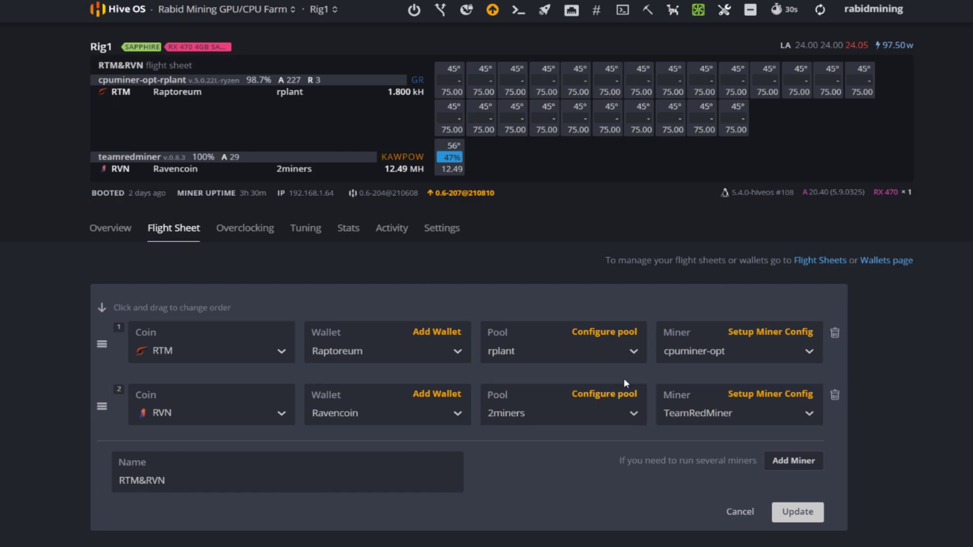
# Inspect cpuminer-opt's gr miner config, cancel without changes, and switch back to the GPU/CPU farm.
pyautogui.click(762, 333)
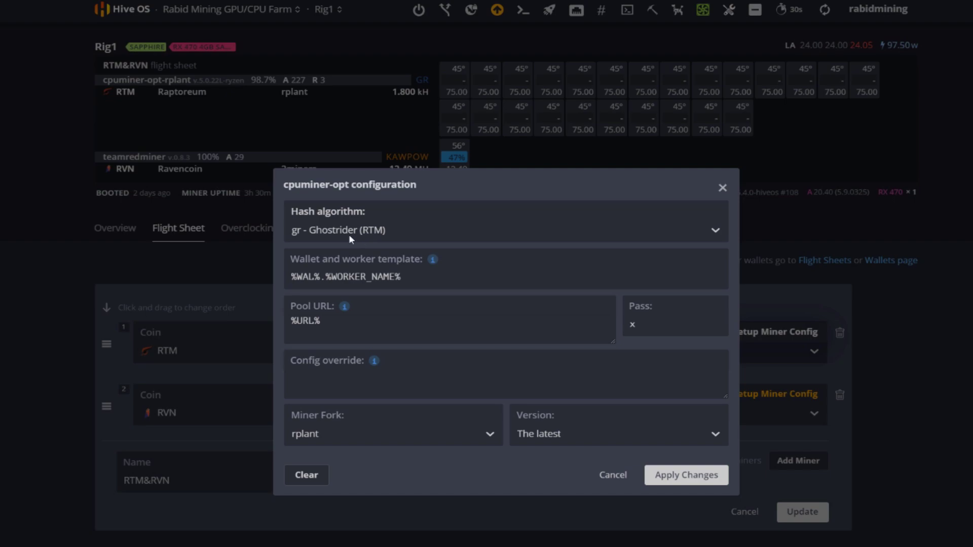
pyautogui.click(612, 475)
pyautogui.click(188, 10)
pyautogui.click(198, 60)
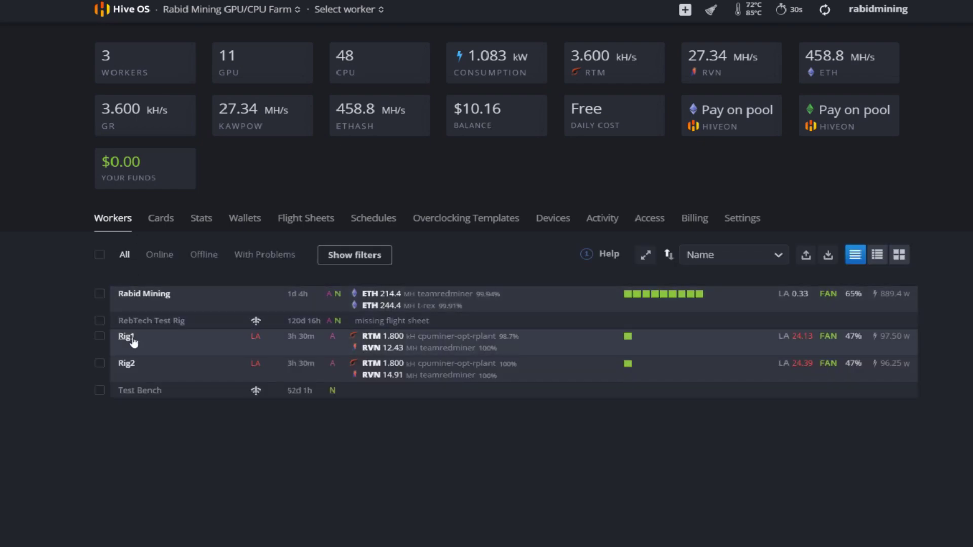